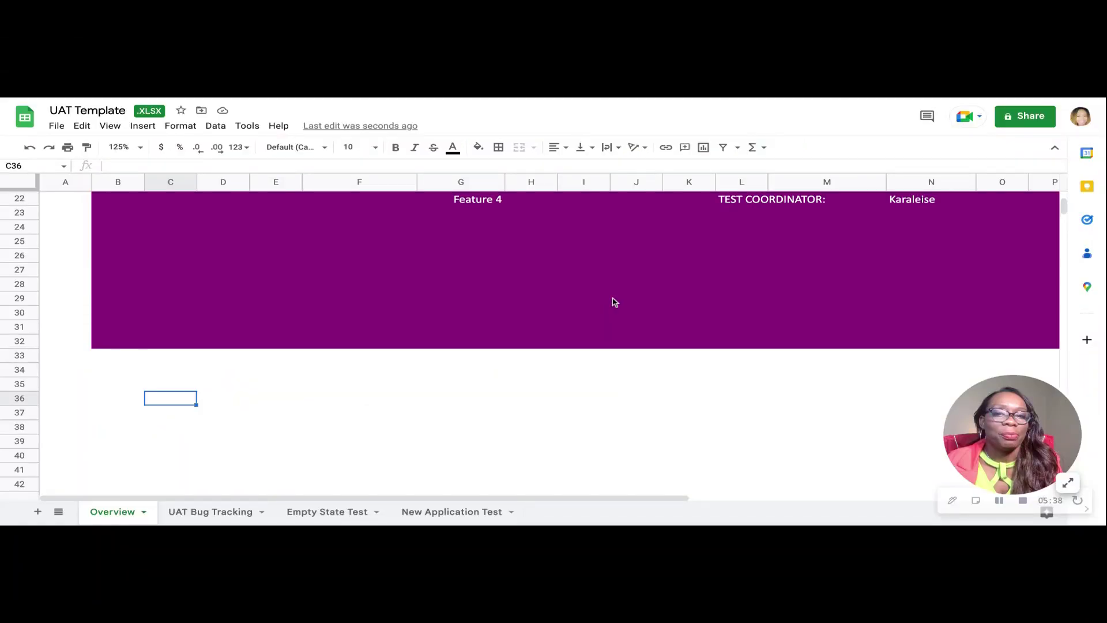
Look over the feature details on the Overview sheet and the layout of the UAT Bug Tracking sheet.
scroll(615, 301, up, 10)
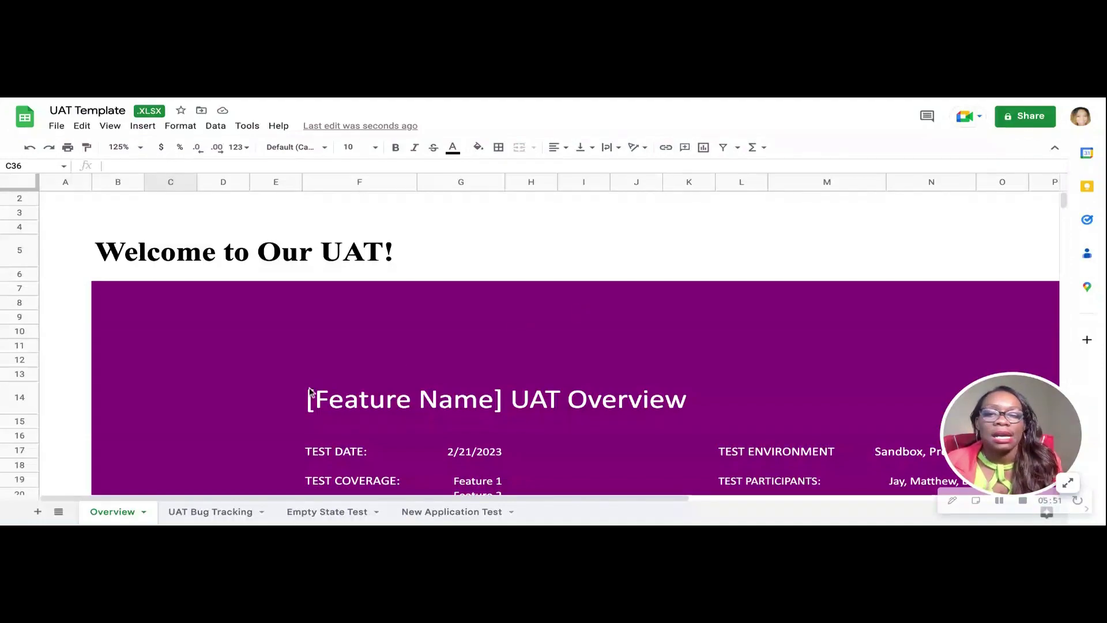
click(221, 515)
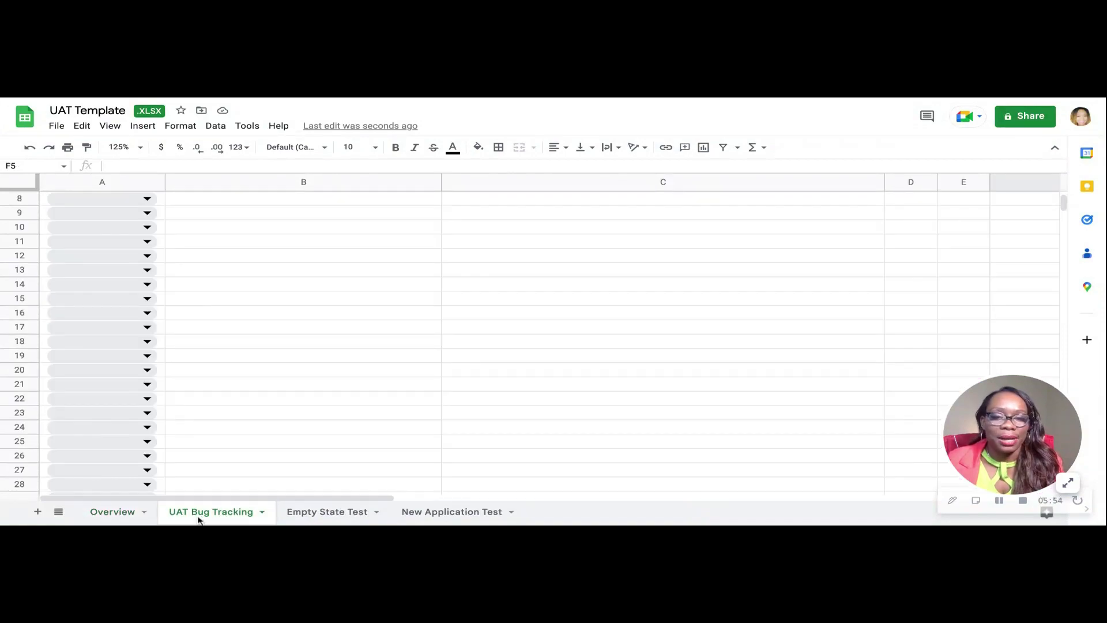
scroll(160, 342, up, 3)
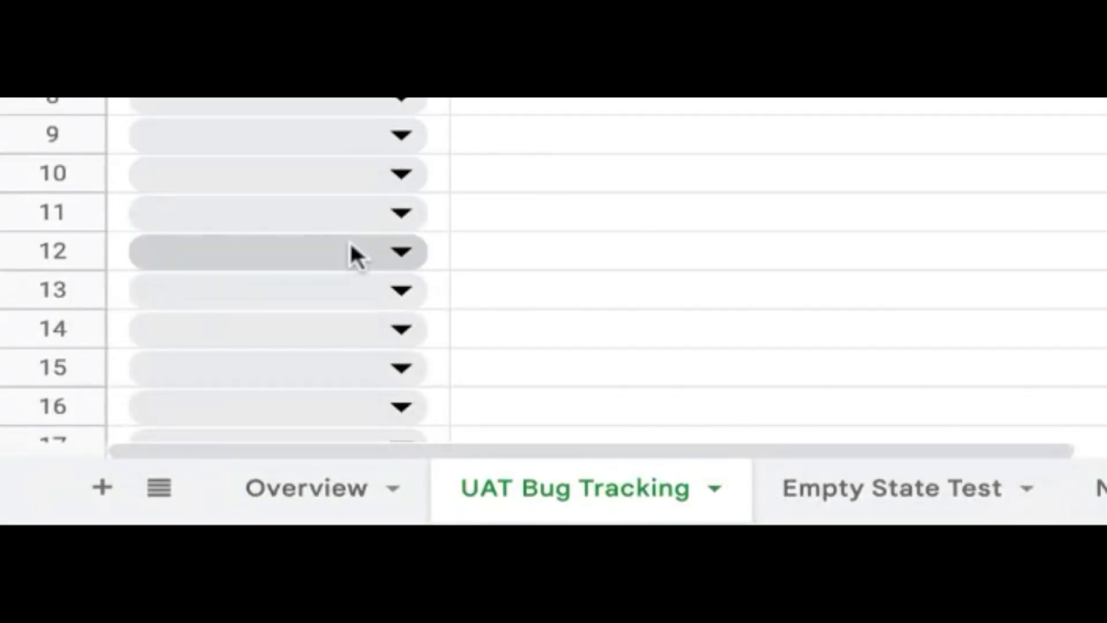
scroll(130, 425, down, 1)
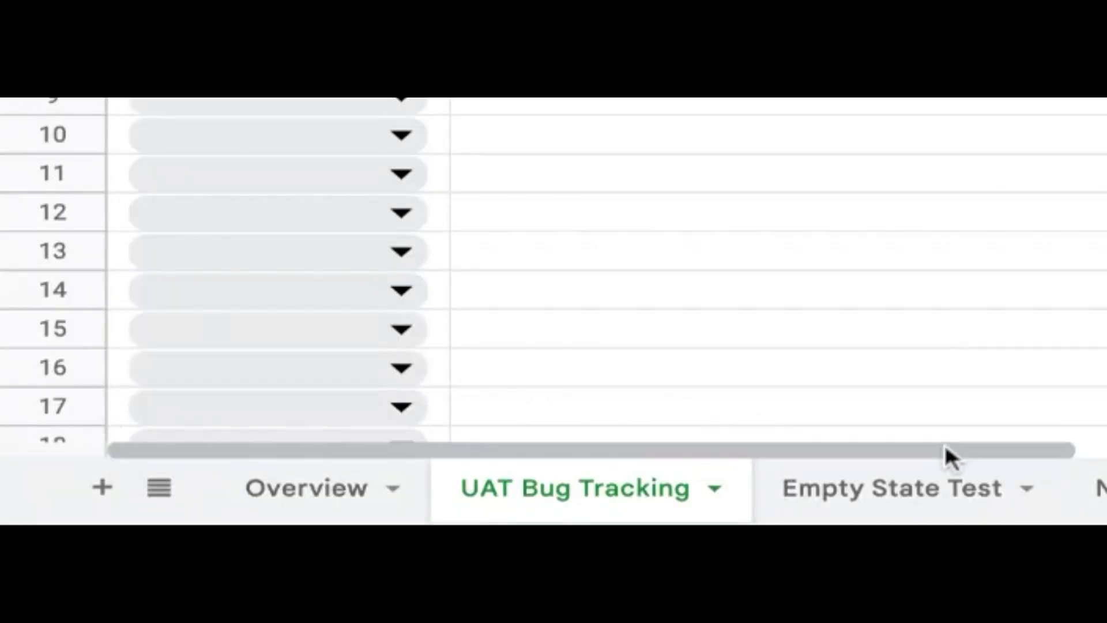
Examine the setup, precondition, objective and workflow steps on the Empty State Test and New Application Test sheets, ending on the Overview sheet.
click(955, 500)
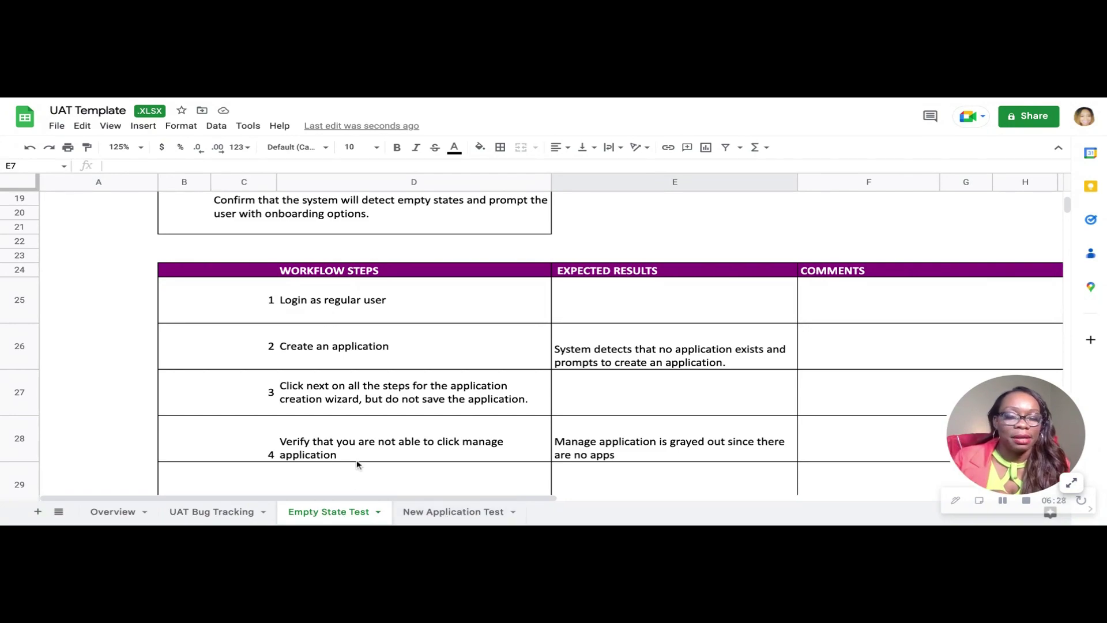
scroll(375, 405, up, 5)
scroll(374, 407, right, 5)
scroll(372, 407, right, 10)
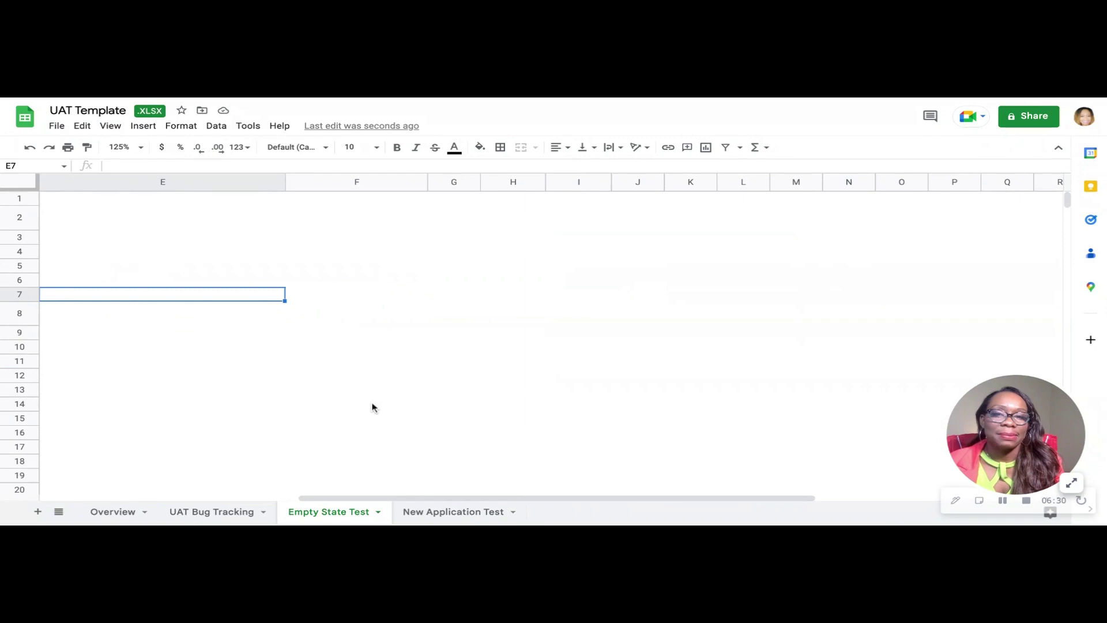
scroll(372, 408, left, 15)
scroll(372, 407, down, 1)
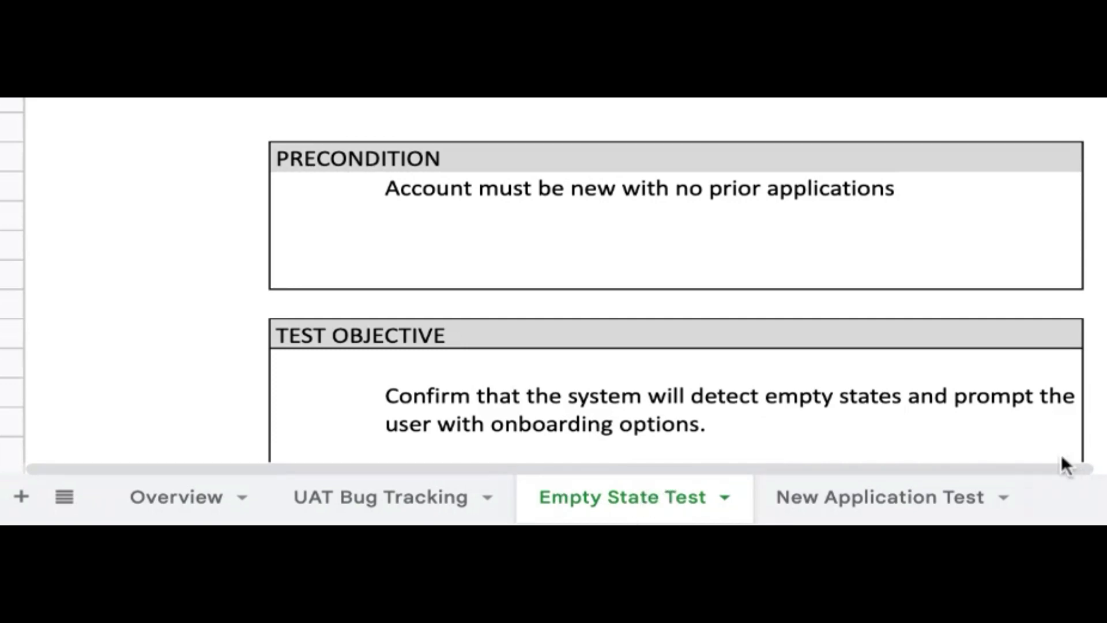
click(895, 497)
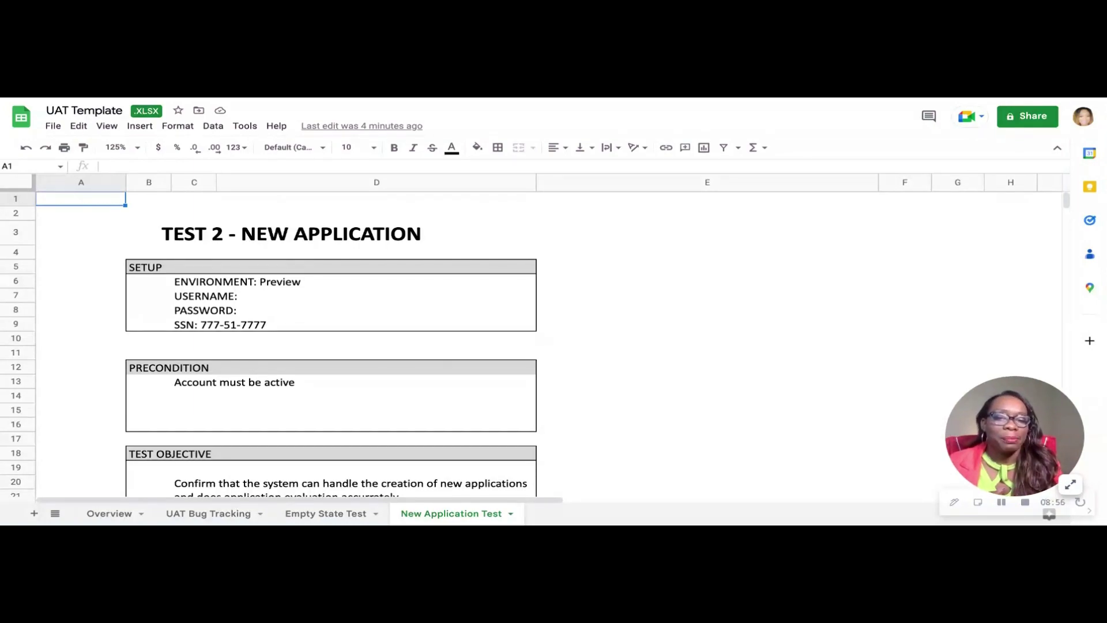
click(337, 518)
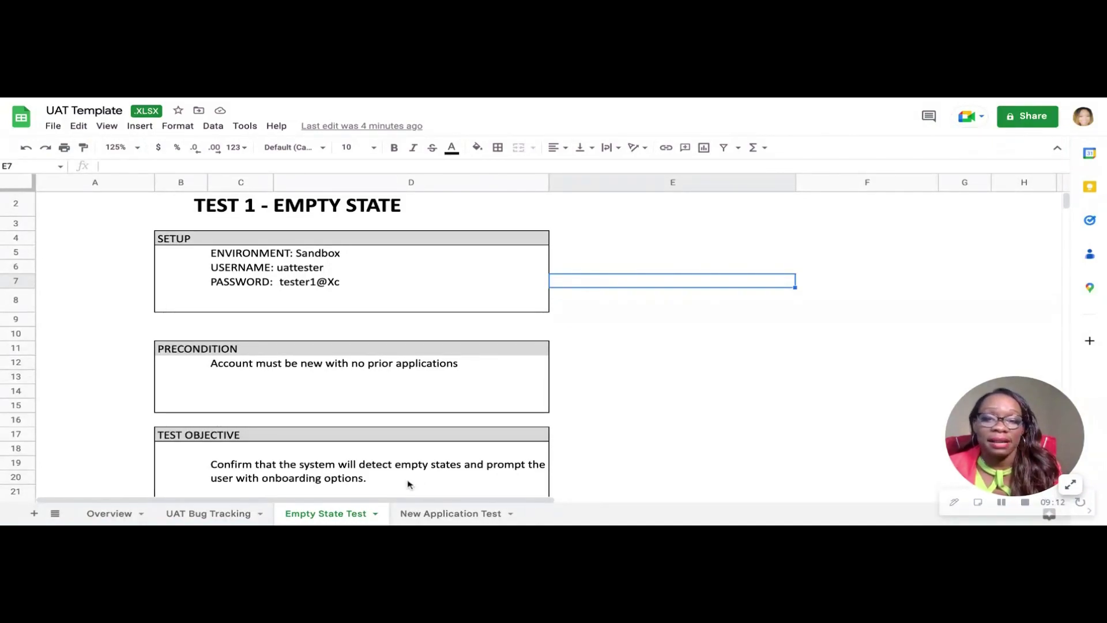
click(107, 515)
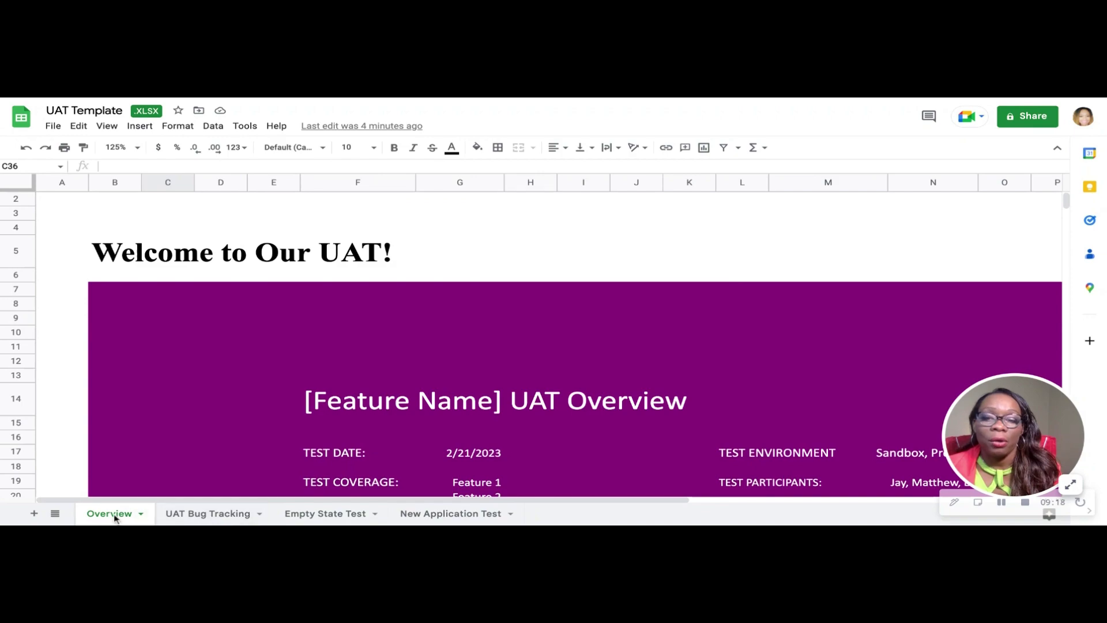
On the UAT Bug Tracking sheet, set the test area in row 5 to Playbook.
click(194, 515)
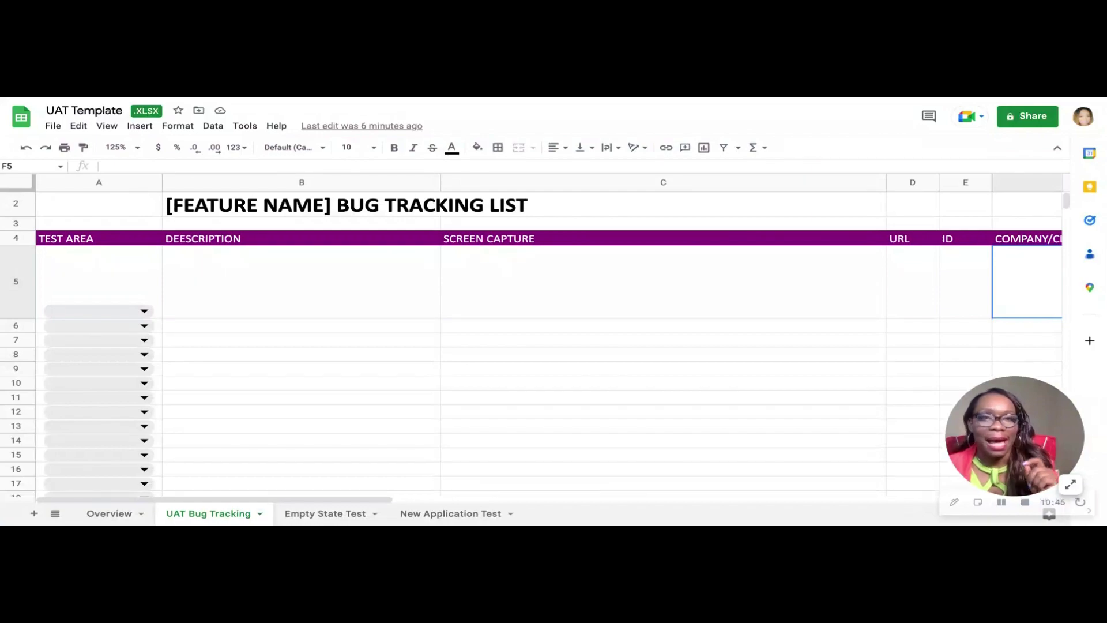
click(147, 312)
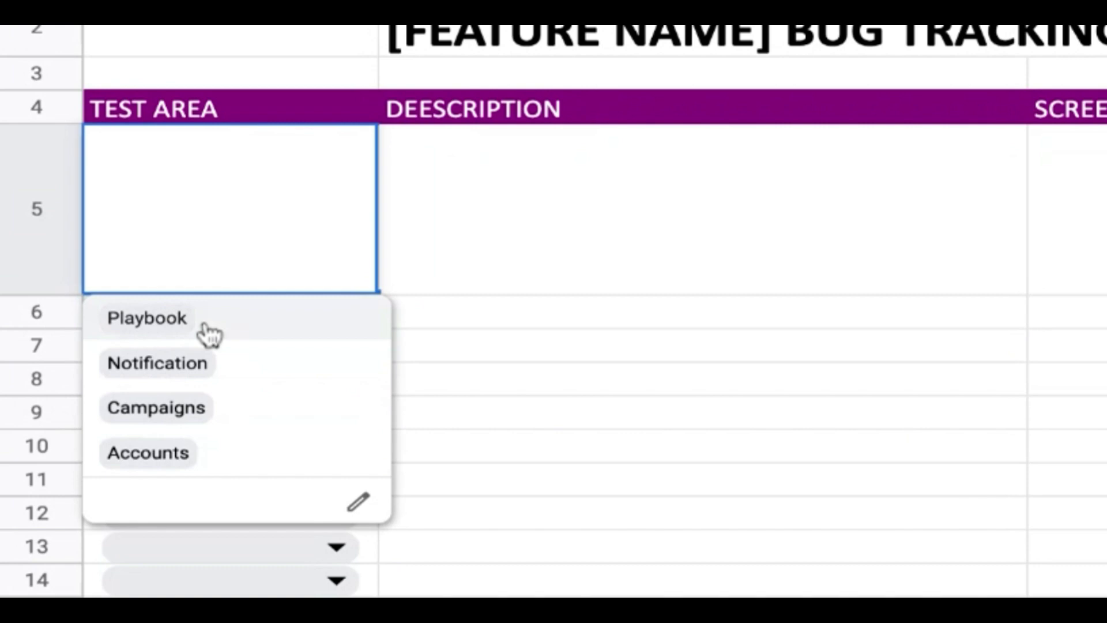
click(327, 324)
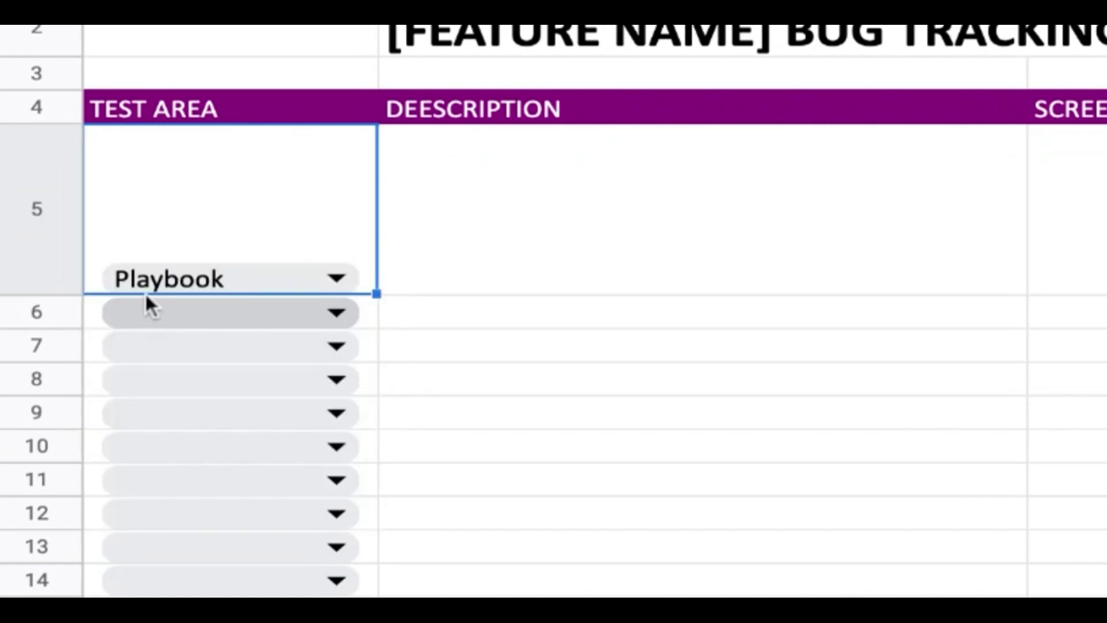
Enter the row 5 description "While on the playbook overview screen the system did not allow me to create a new playbook.".
double_click(600, 270)
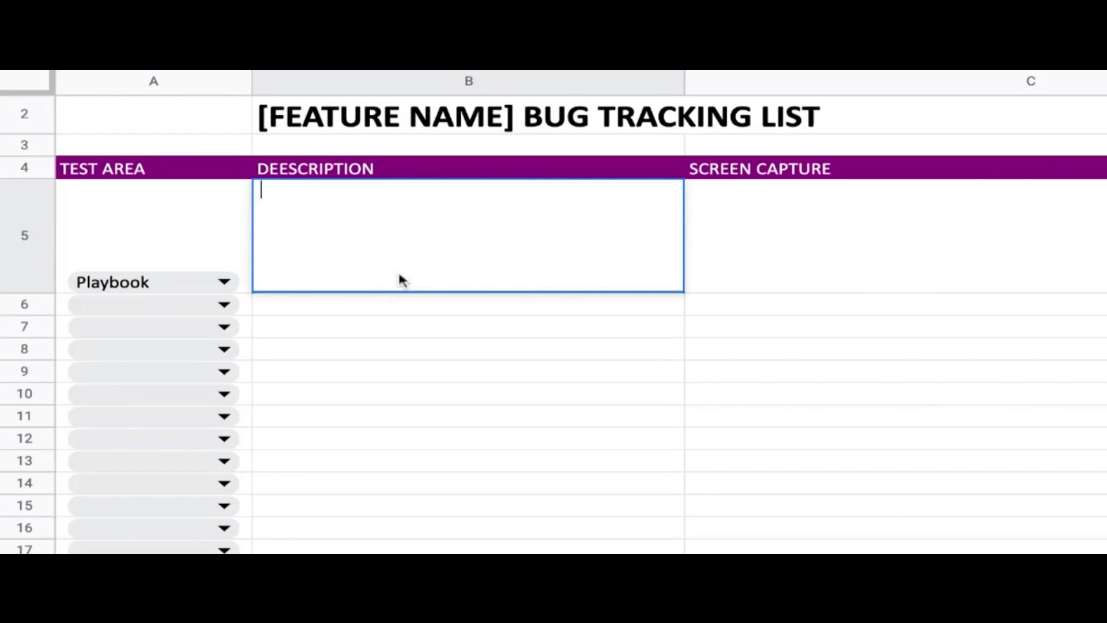
text(While on t)
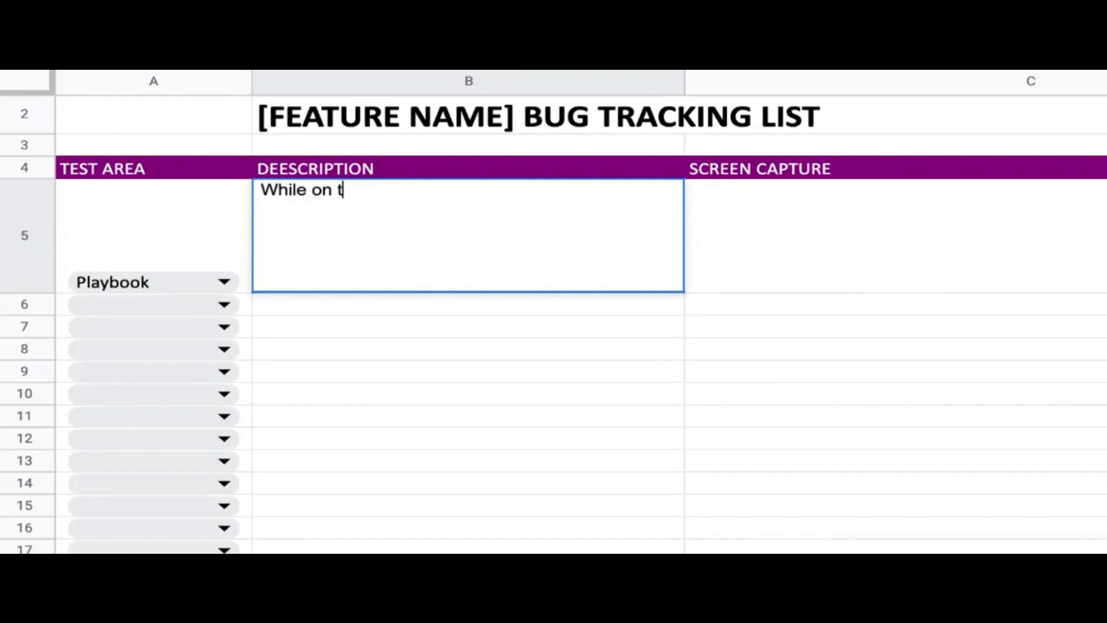
text(he playbook ove)
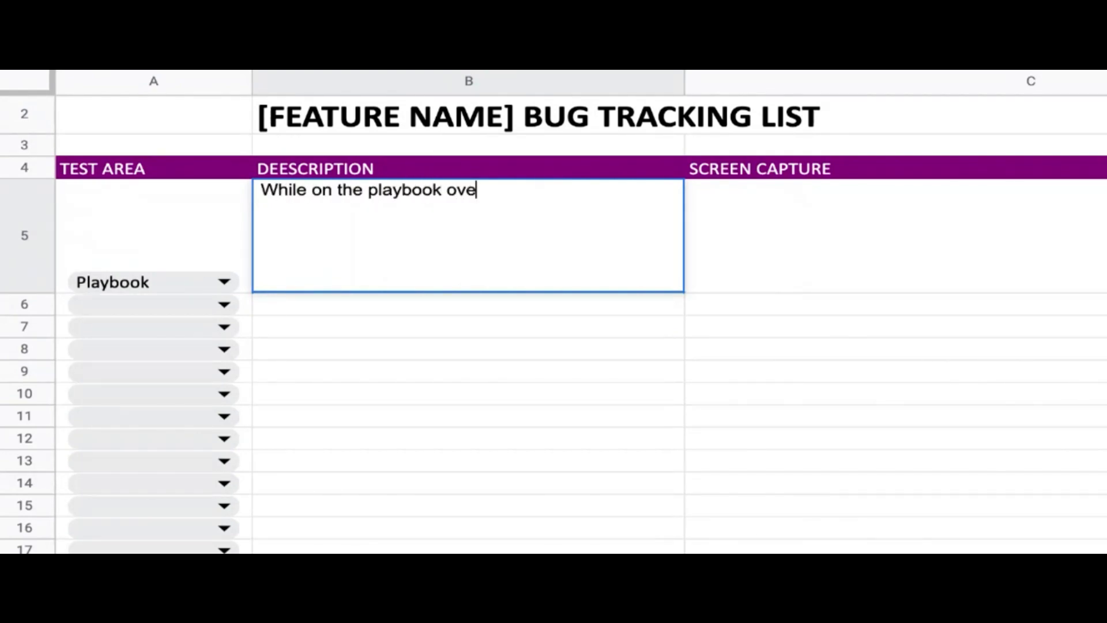
text(rview screen)
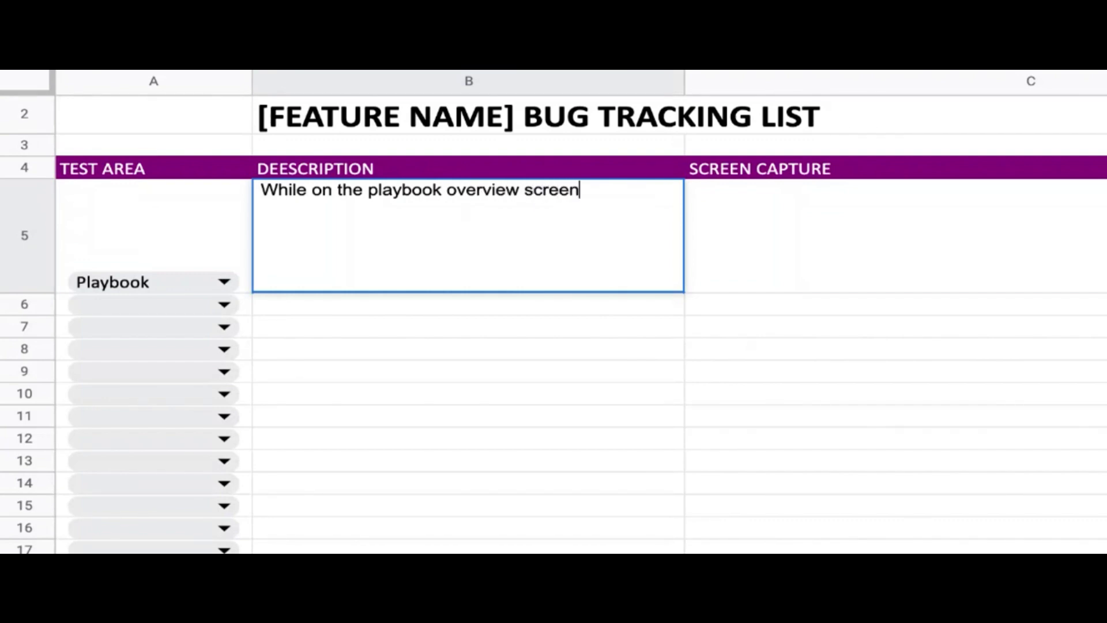
text( the syst)
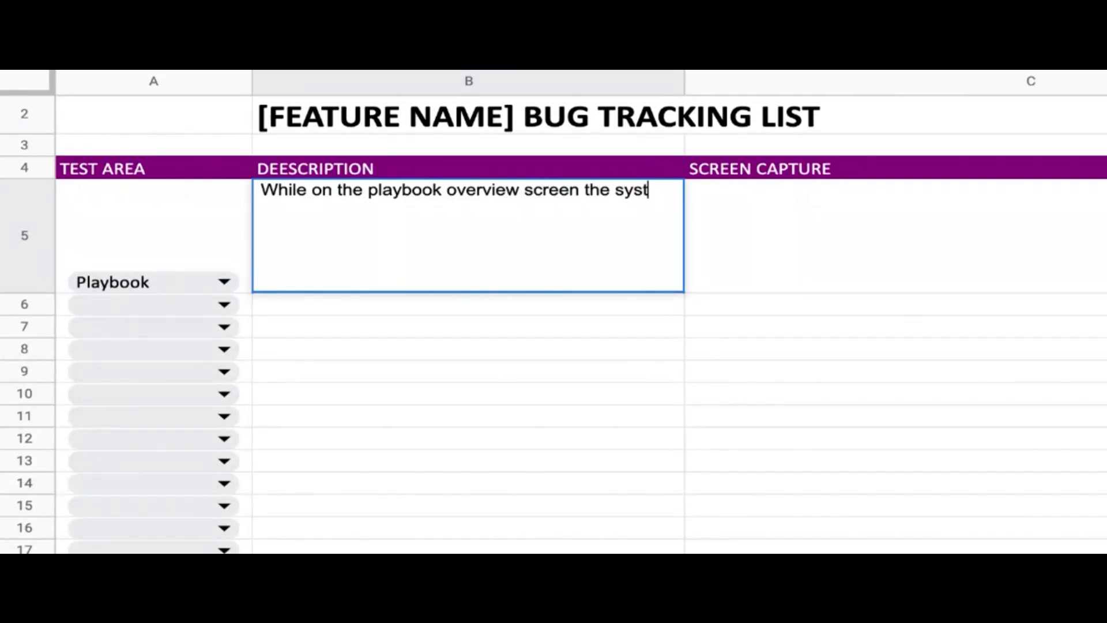
text(em did not )
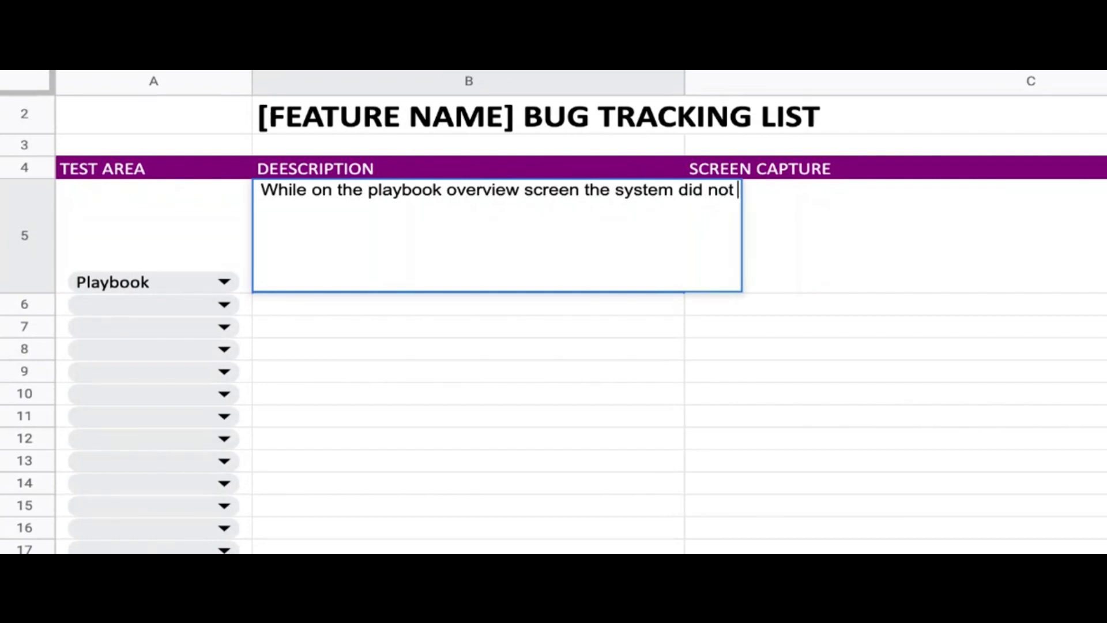
text(allow me to cre)
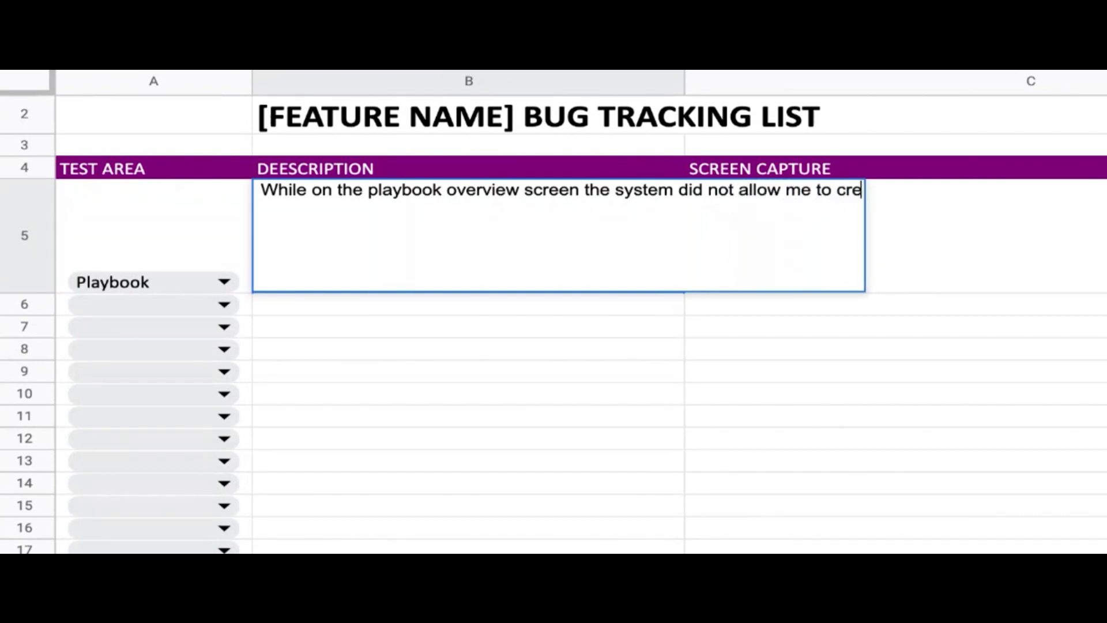
text(ate a new playb)
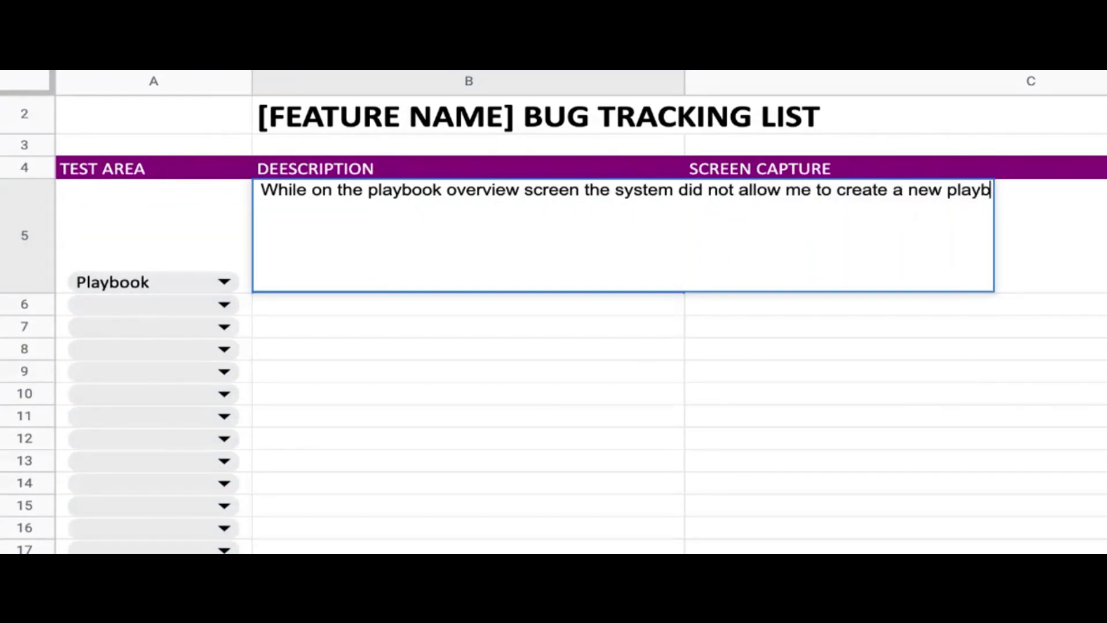
text(ook.)
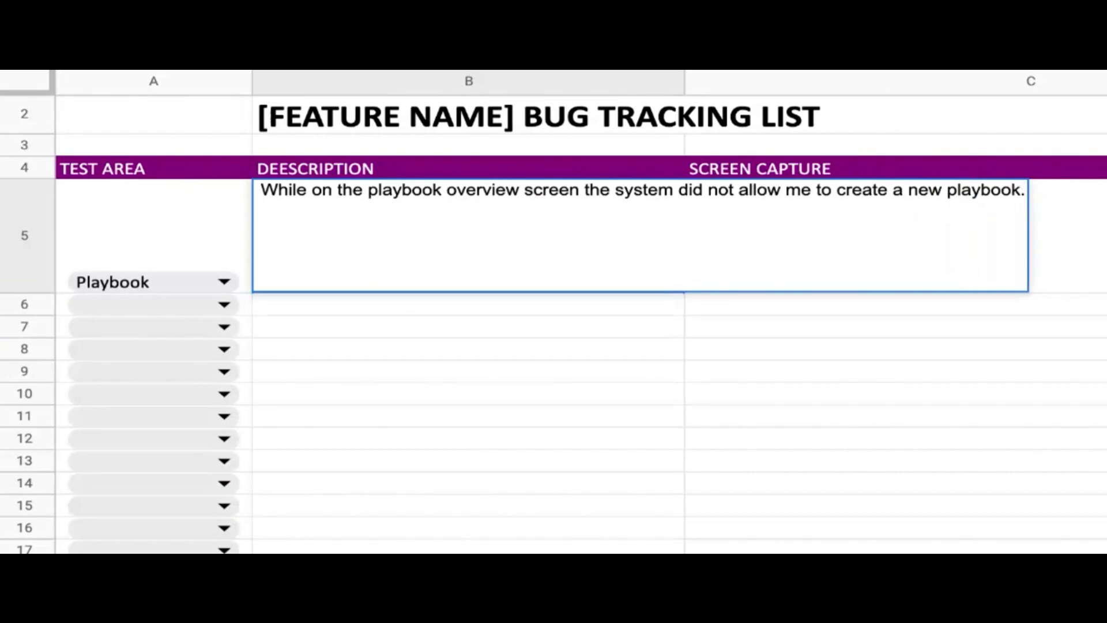
click(416, 393)
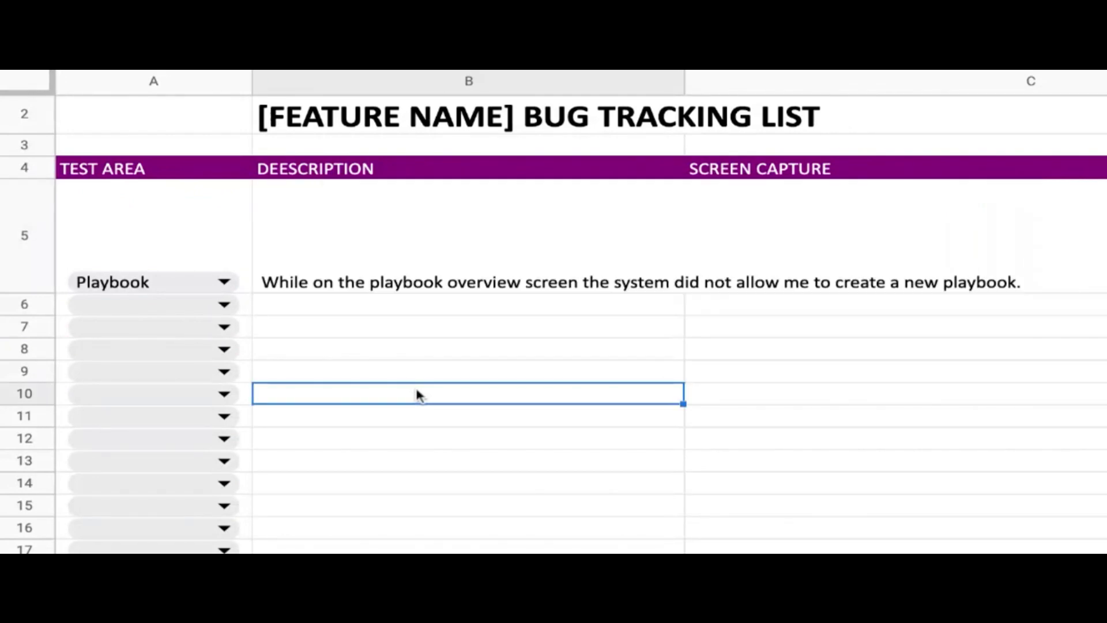
Apply text wrapping to every cell of the UAT Bug Tracking sheet.
click(547, 285)
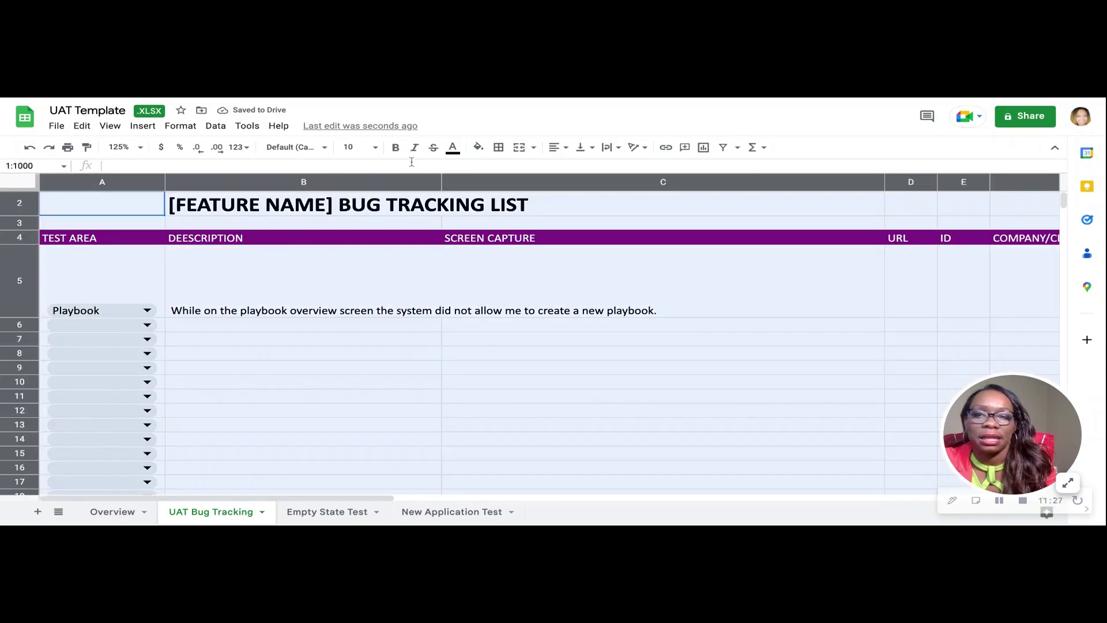
key(ctrl+a)
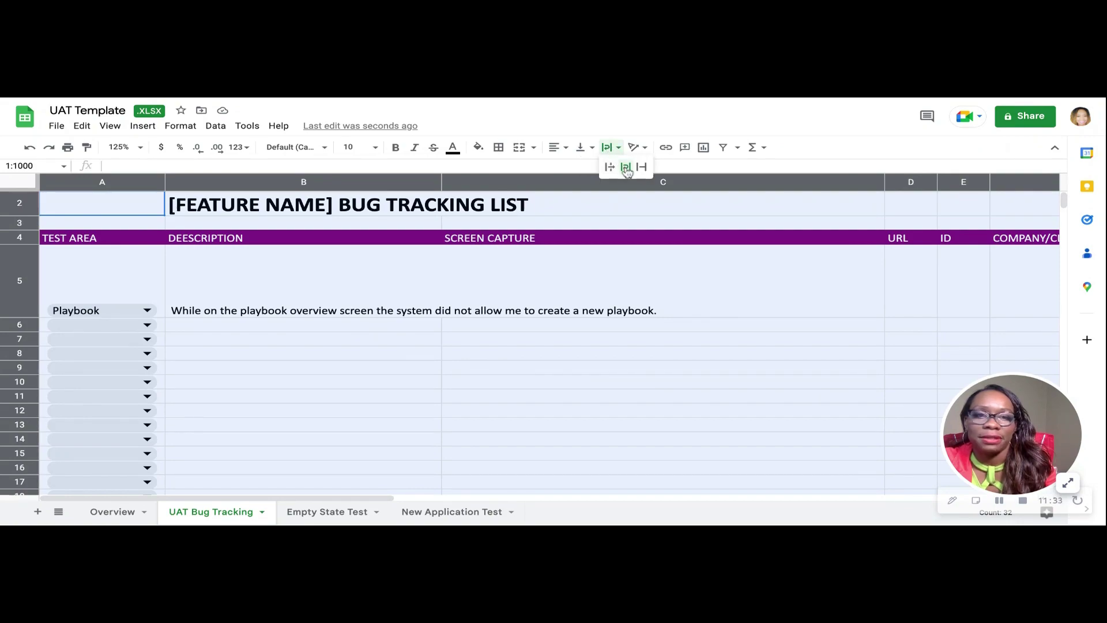
click(626, 168)
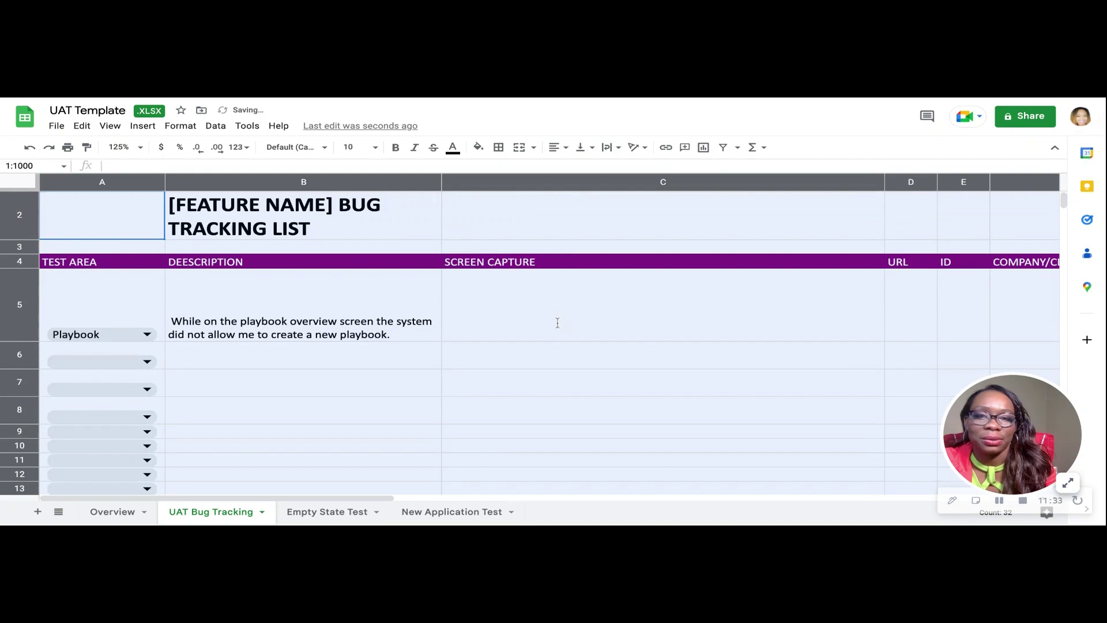
click(500, 328)
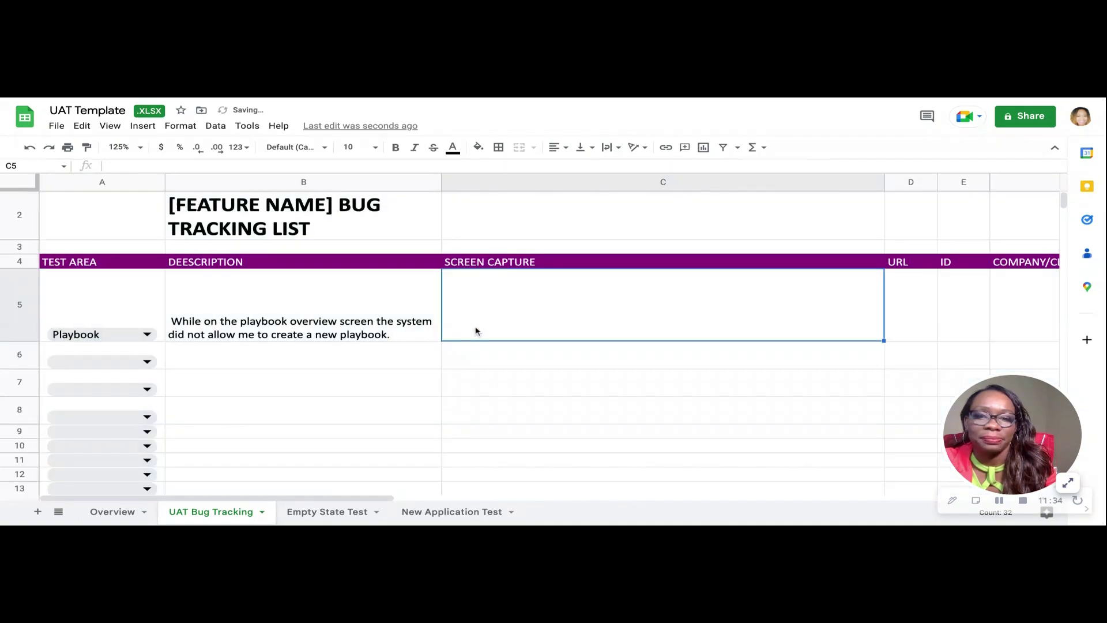
Merge cells B2 and C2 so the bug tracking list title spans both columns.
click(219, 225)
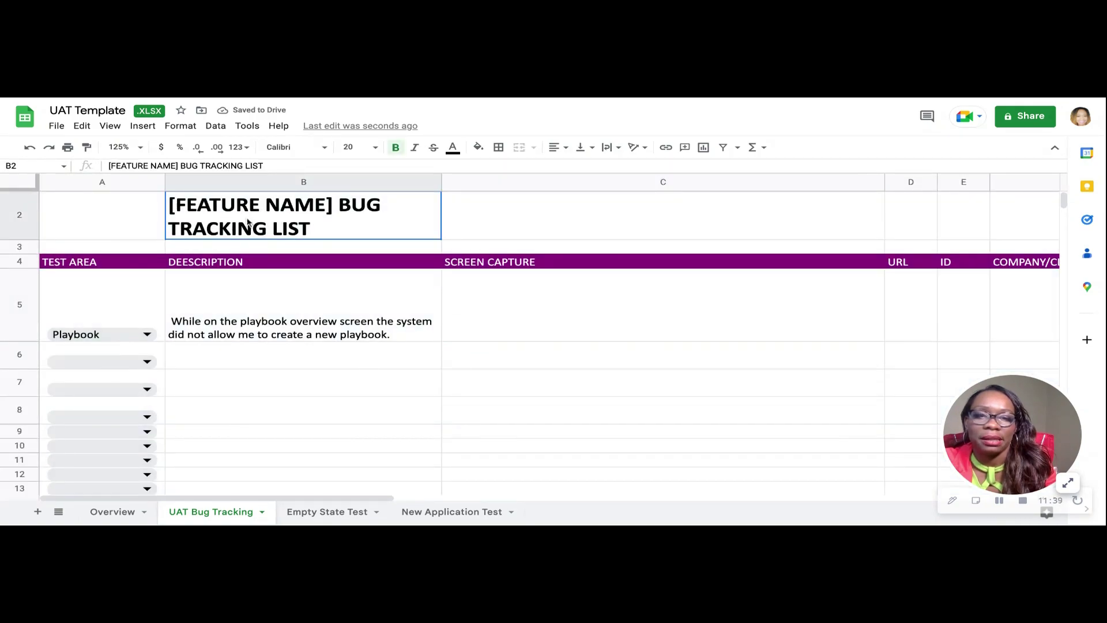
drag(248, 224, 577, 219)
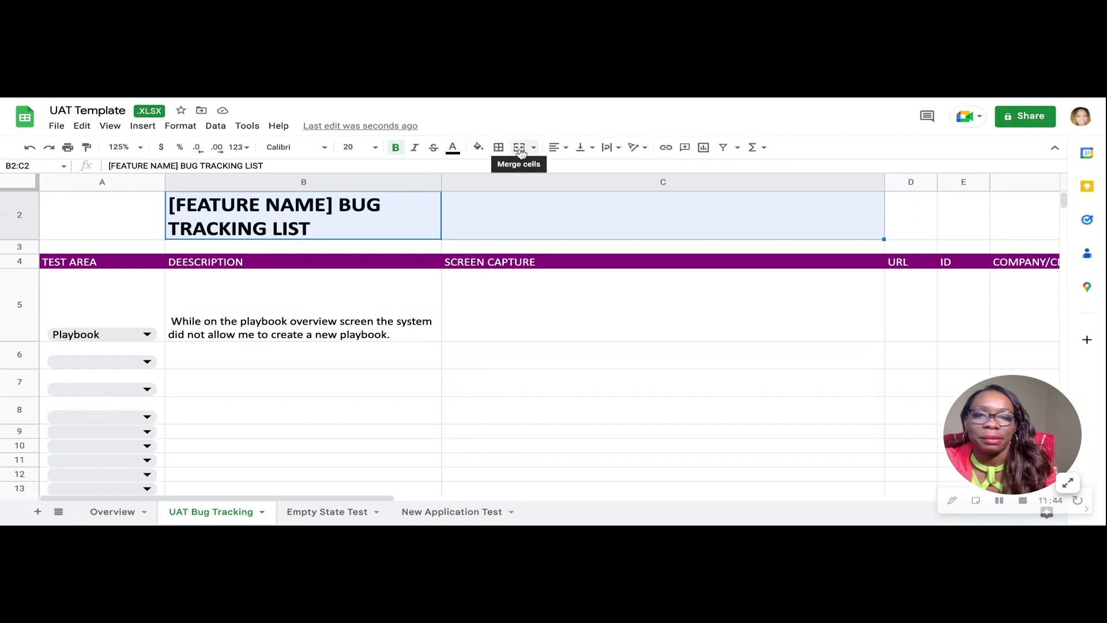
click(519, 148)
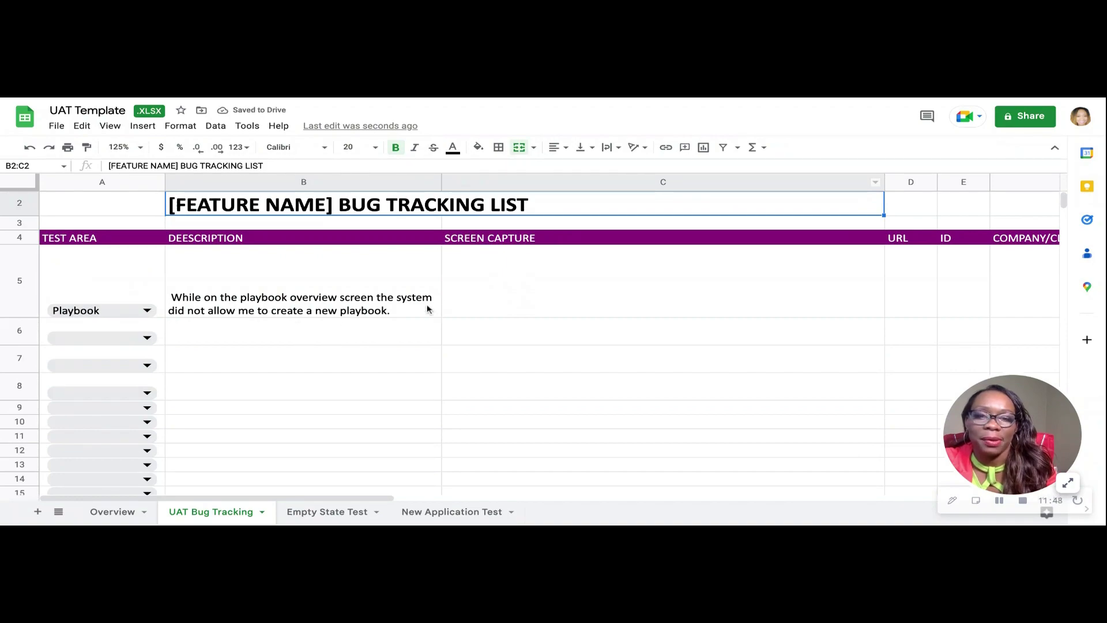
Widen the Screen Capture column and insert the screenshot of the most urgent plays chart over the cells, starting at C5.
click(519, 279)
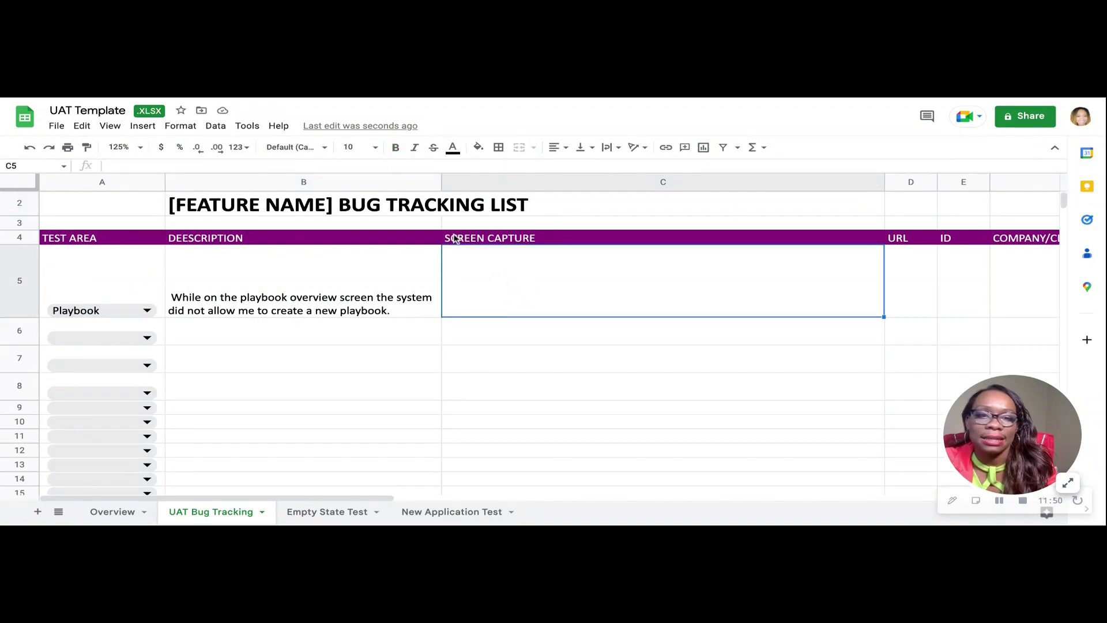
click(883, 183)
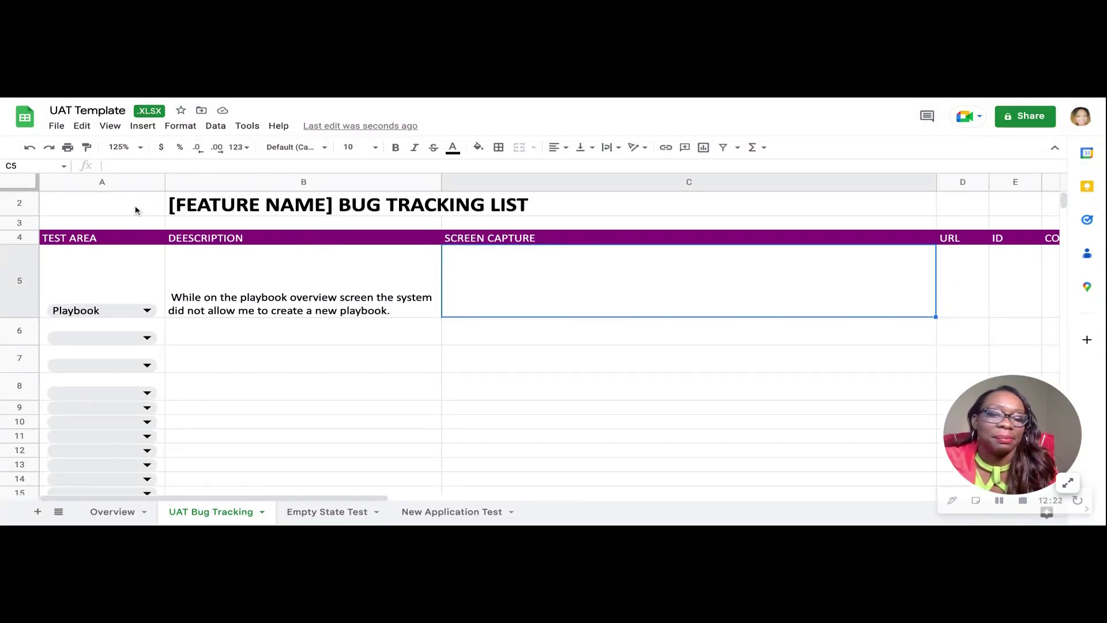
click(142, 127)
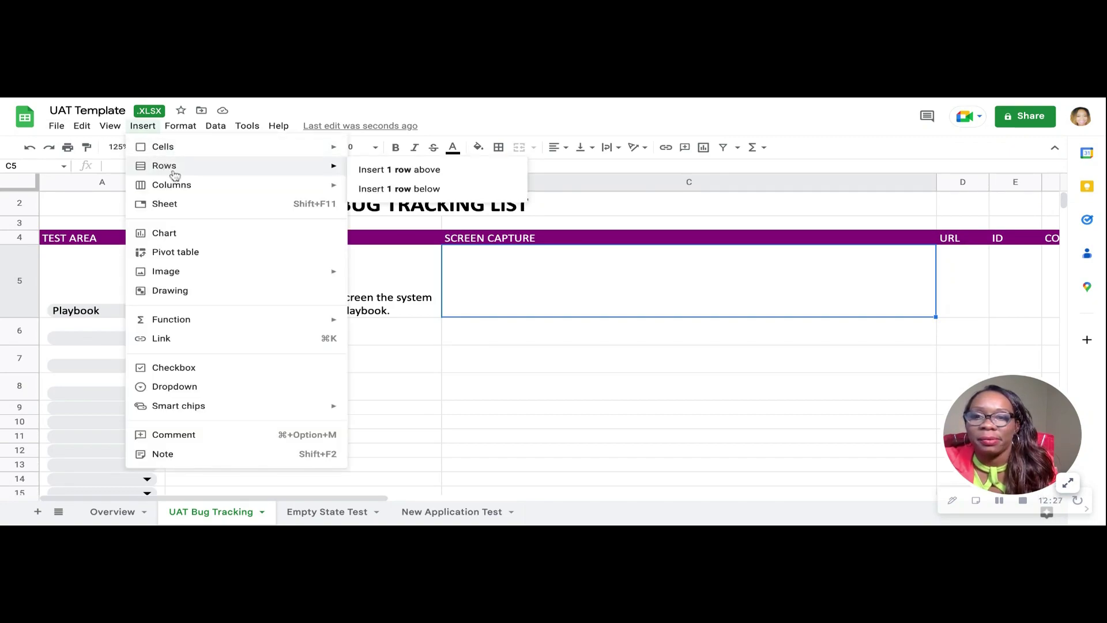
mouse_move(248, 271)
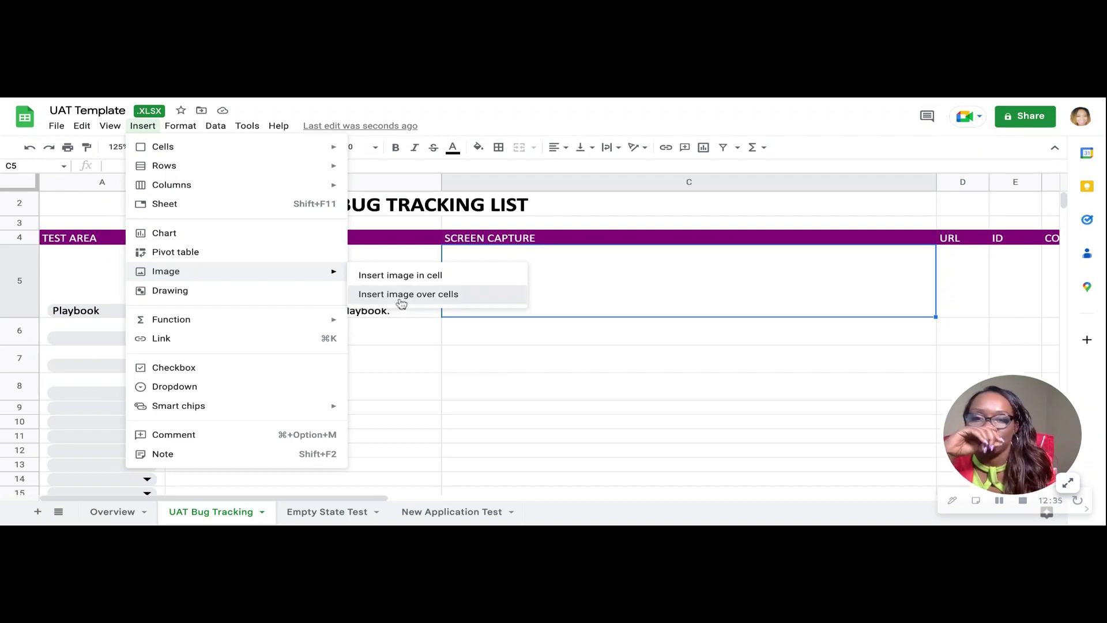
click(401, 298)
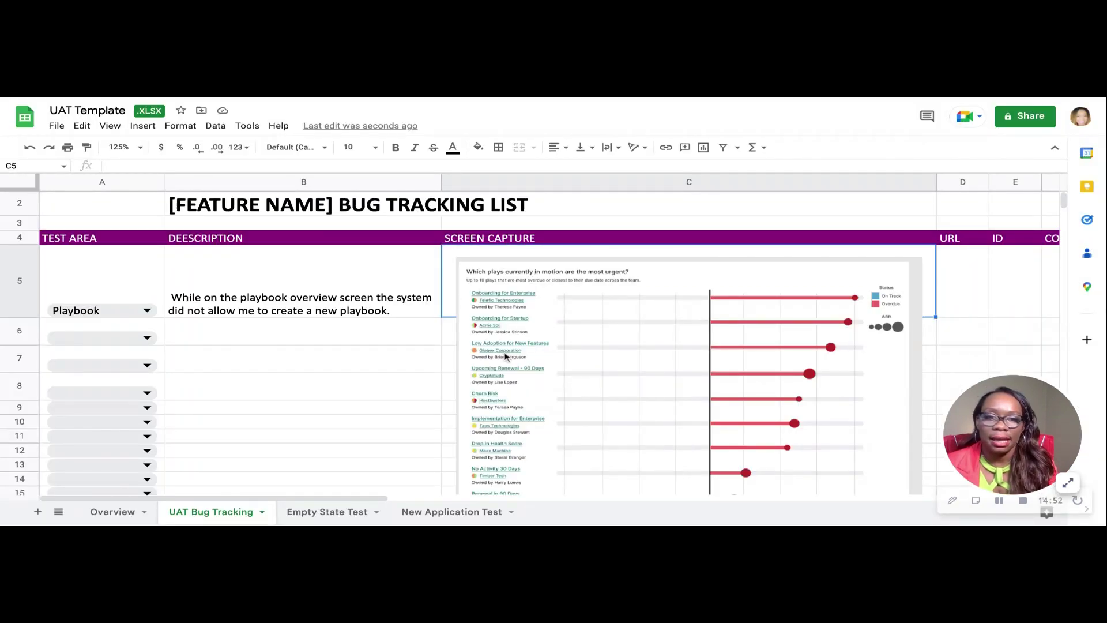
Increase the height of row 5 so the row can hold the inserted screenshot.
scroll(506, 357, down, 5)
scroll(348, 318, up, 6)
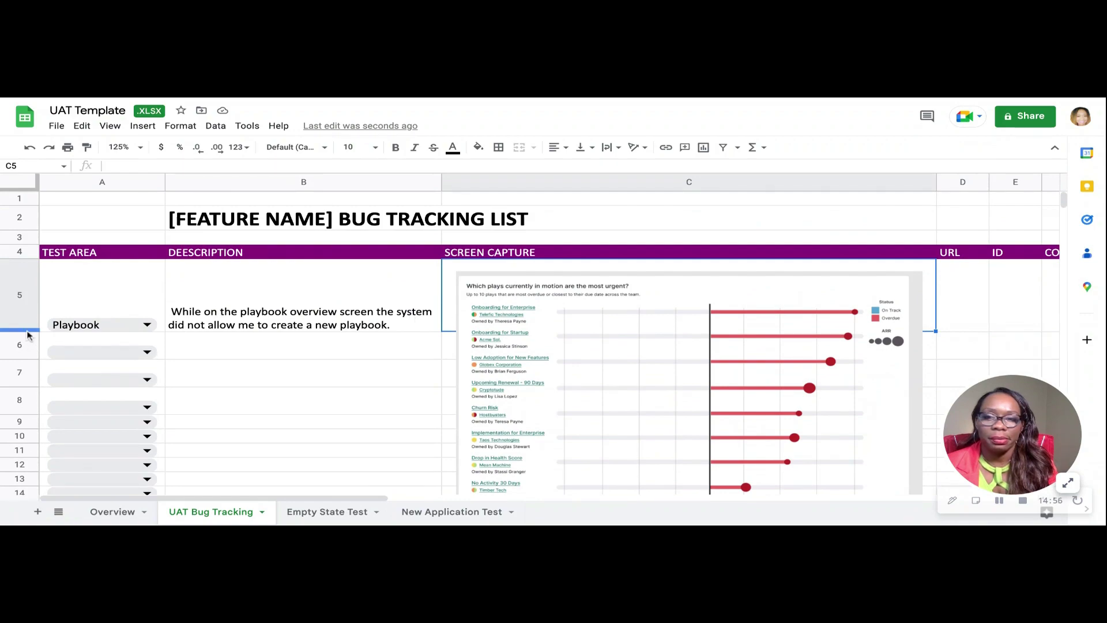
drag(27, 331, 23, 492)
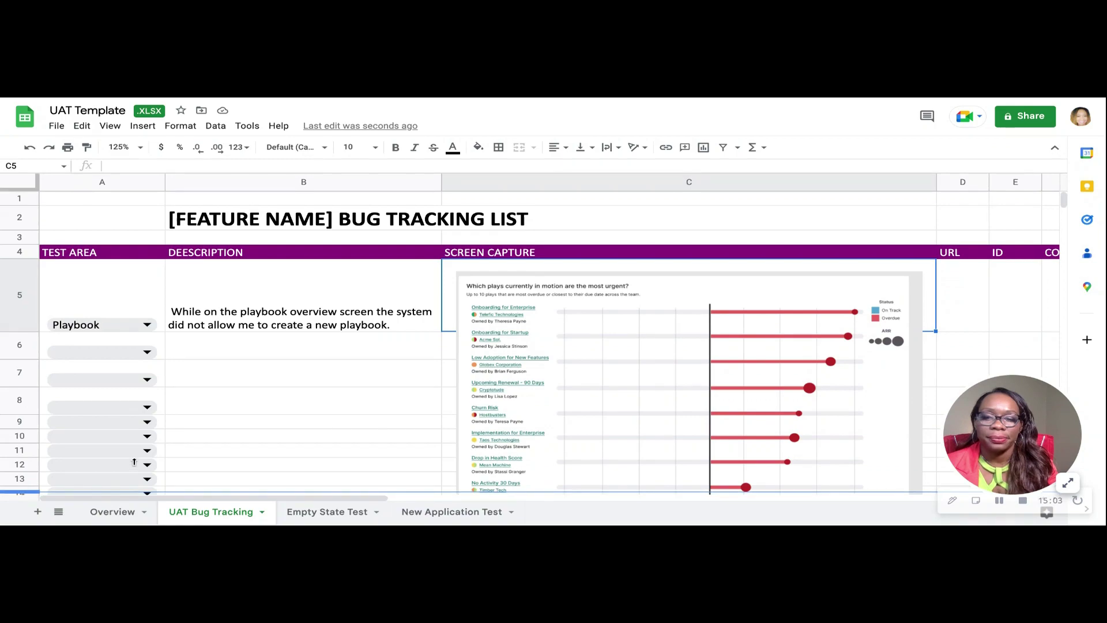
Shrink the screenshot proportionally to about three quarters of its width and move it to the upper-left area of cell C5.
scroll(202, 453, up, 5)
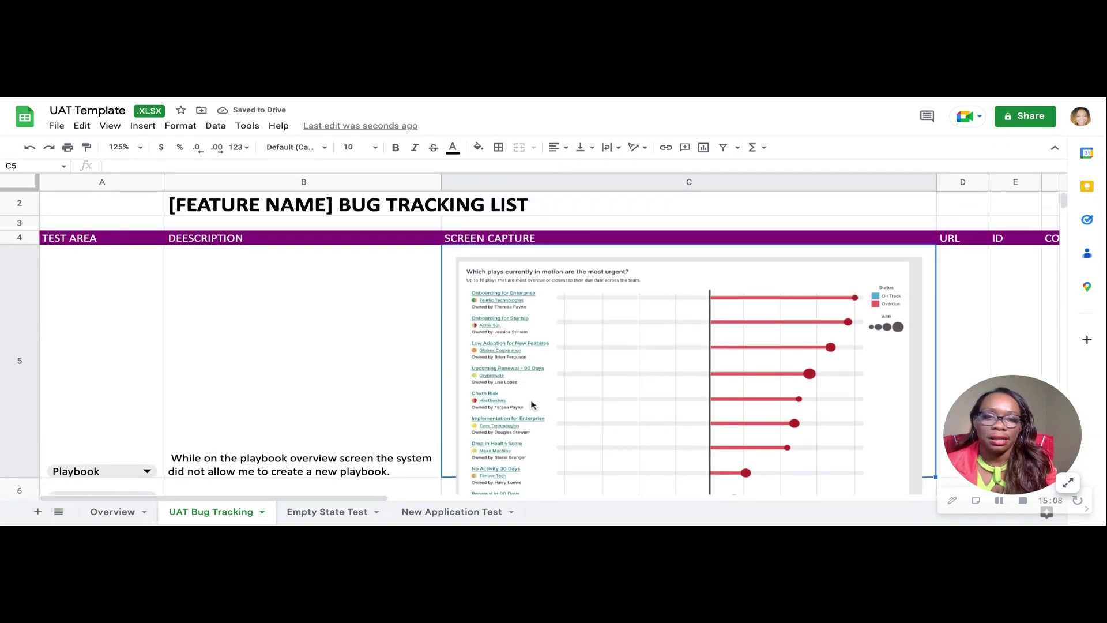
click(531, 399)
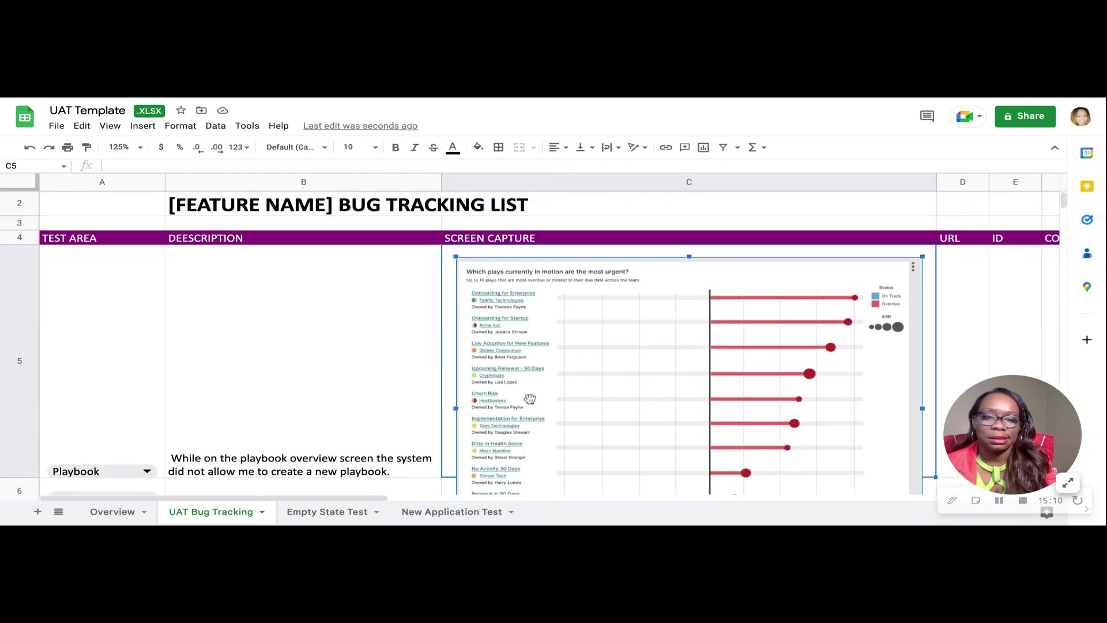
scroll(530, 399, down, 5)
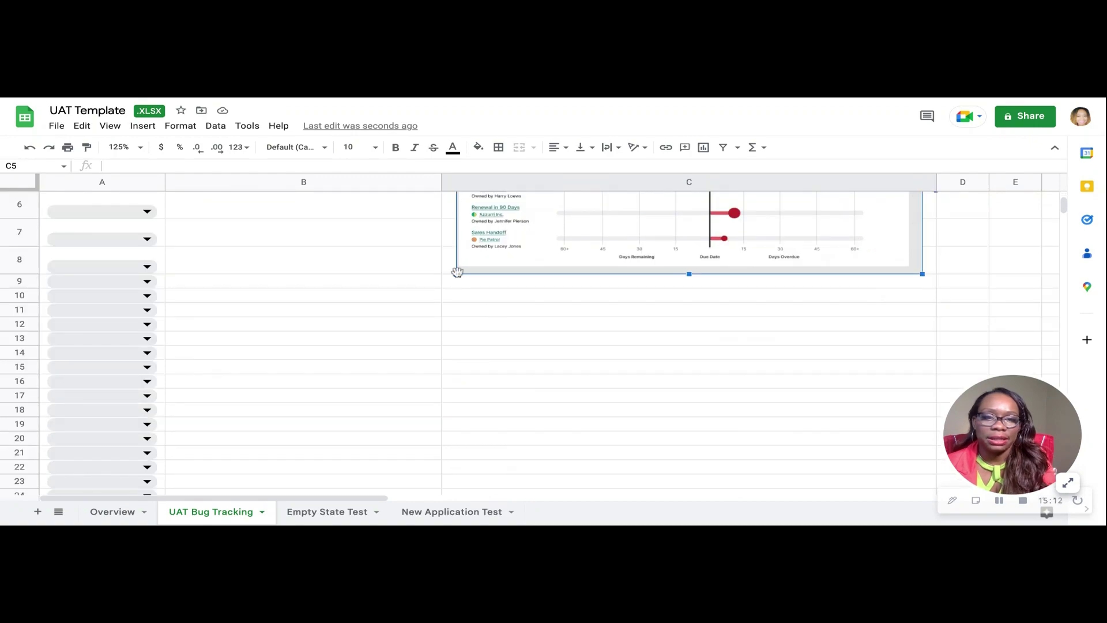
drag(457, 272, 458, 275)
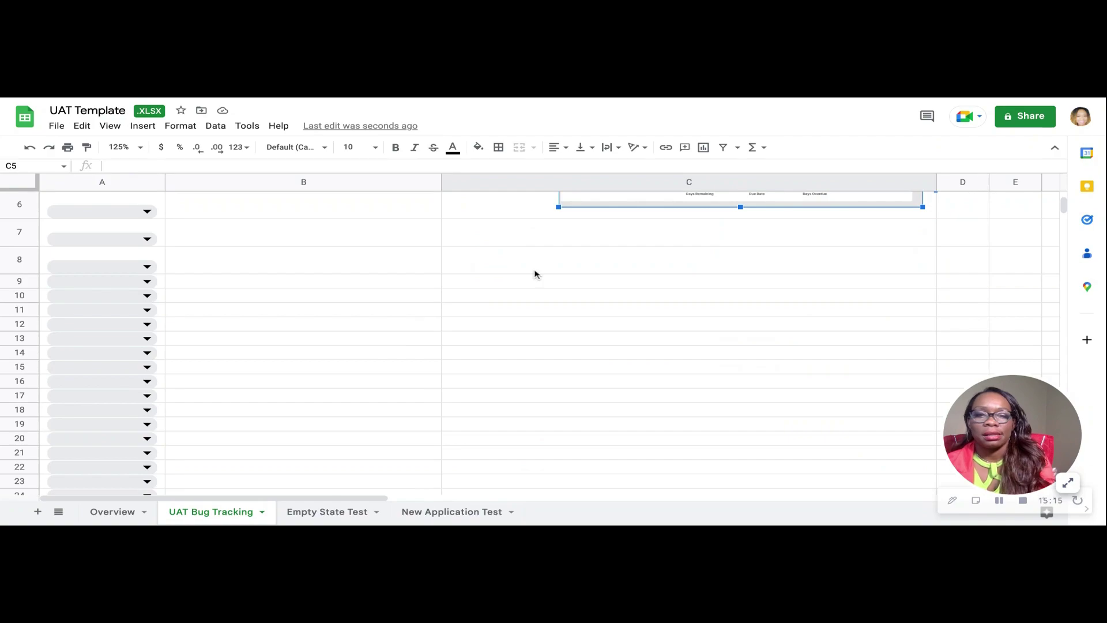
scroll(535, 275, up, 5)
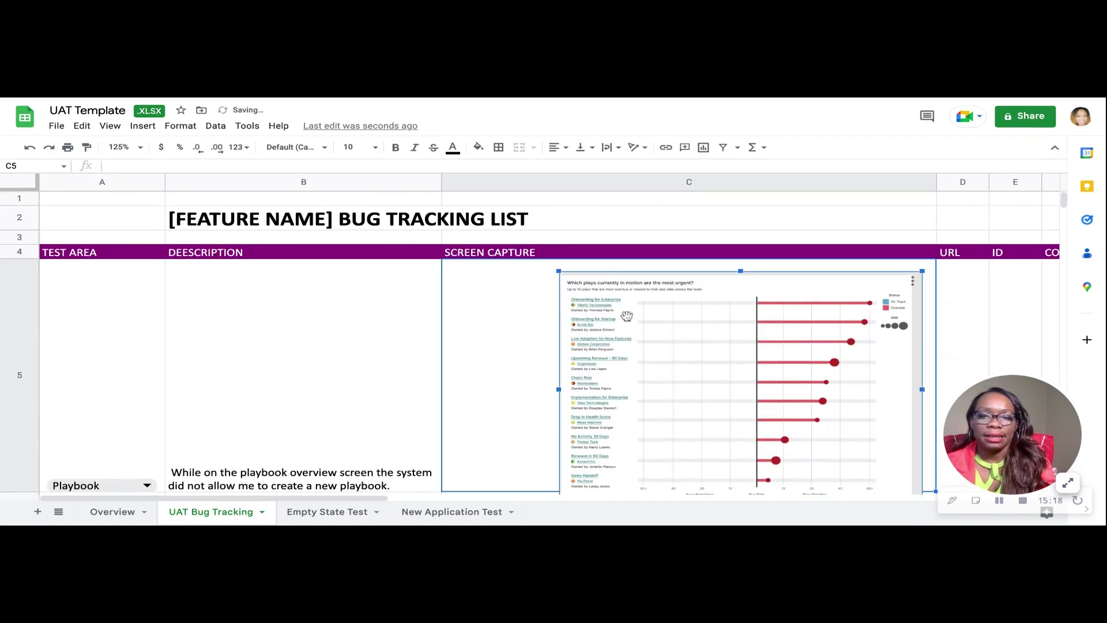
drag(626, 316, 533, 305)
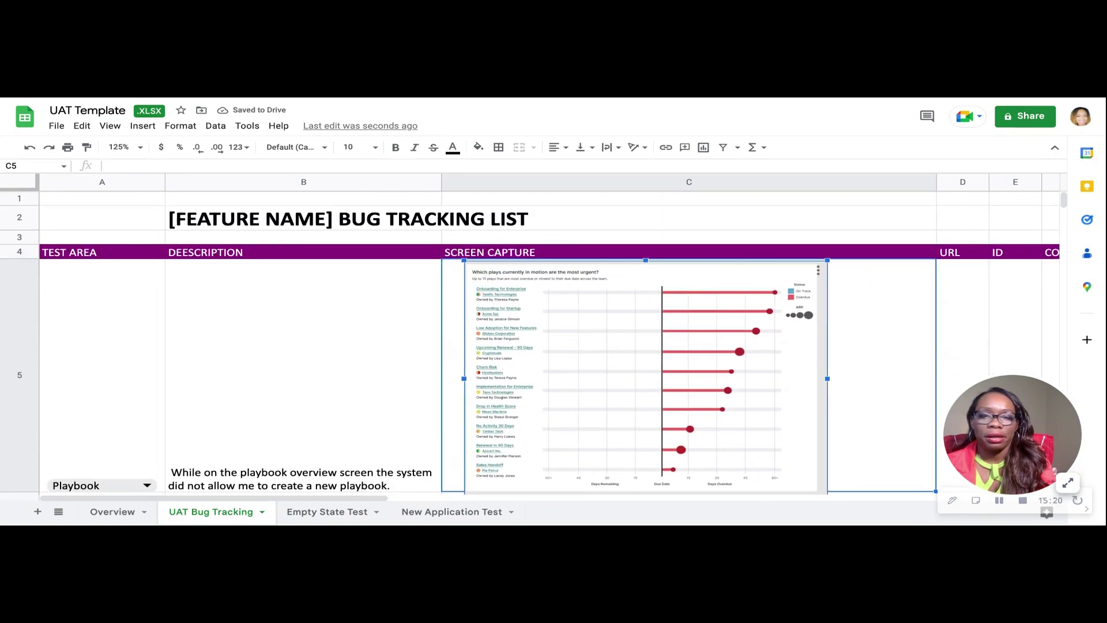
Make row 5 slightly taller so the whole screenshot fits inside it with a small margin below.
scroll(570, 337, down, 5)
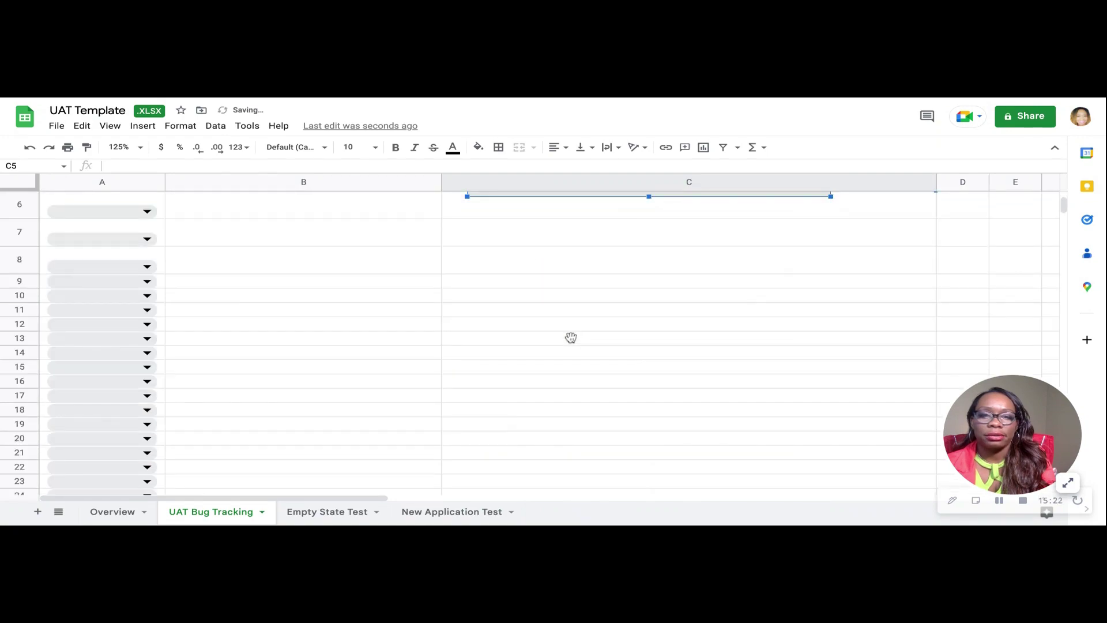
scroll(571, 338, up, 3)
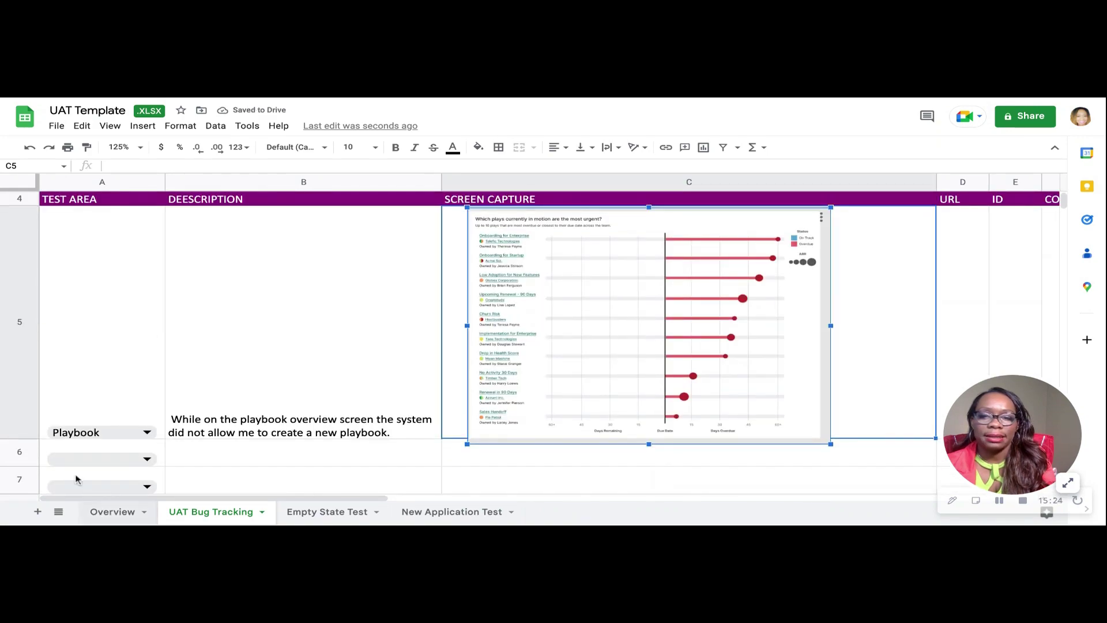
drag(29, 436, 33, 469)
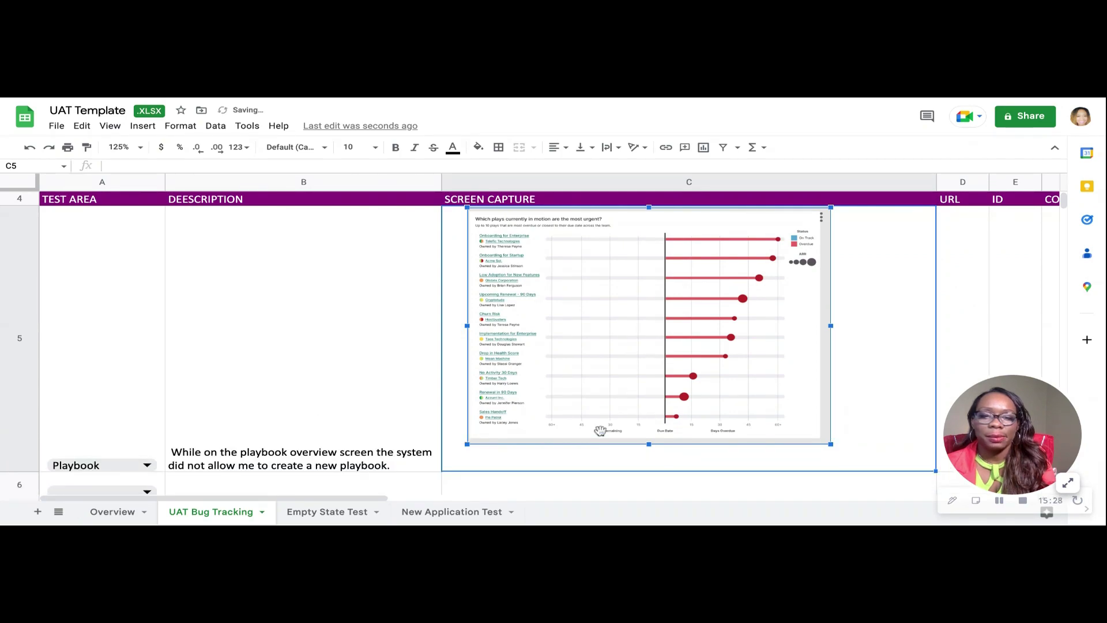
click(347, 465)
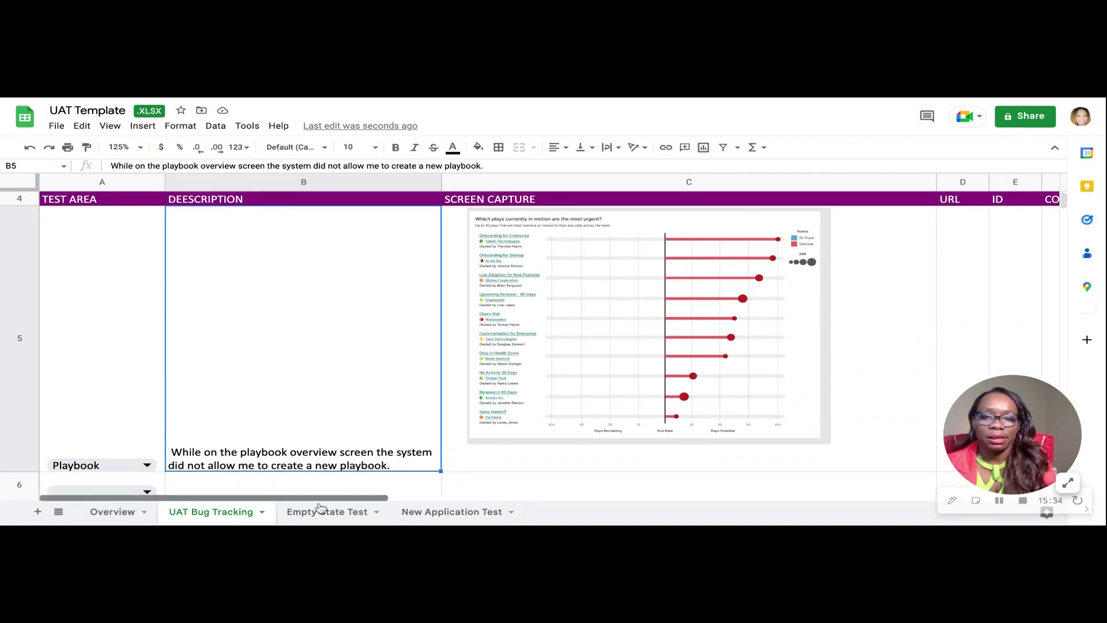
Narrow the Screen Capture column slightly and widen the URL column to about three times its width.
scroll(323, 505, right, 10)
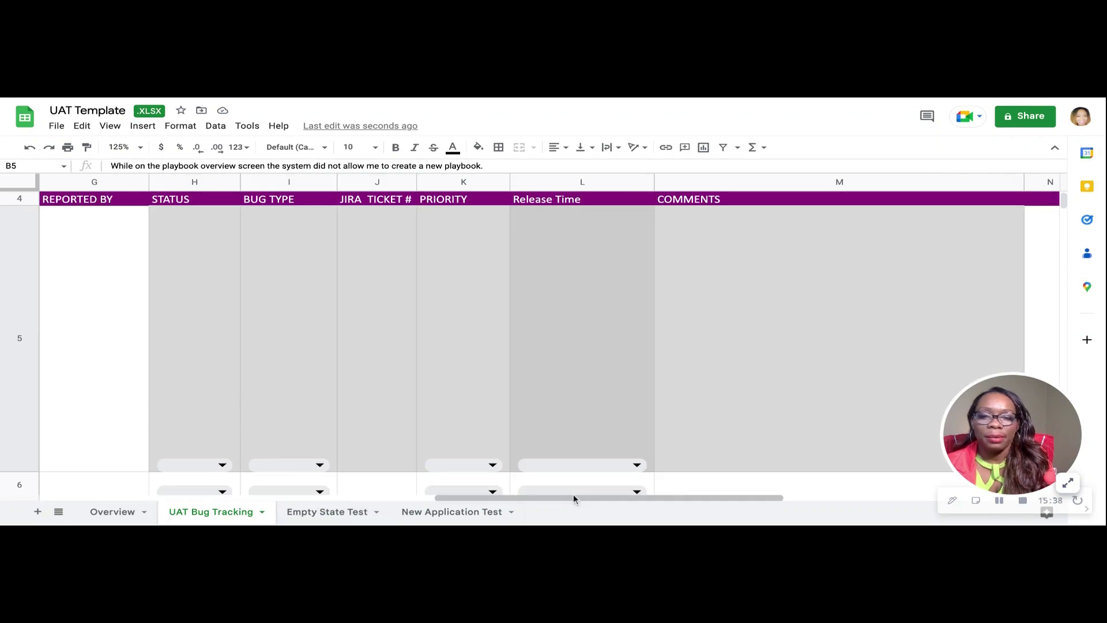
drag(565, 498, 238, 499)
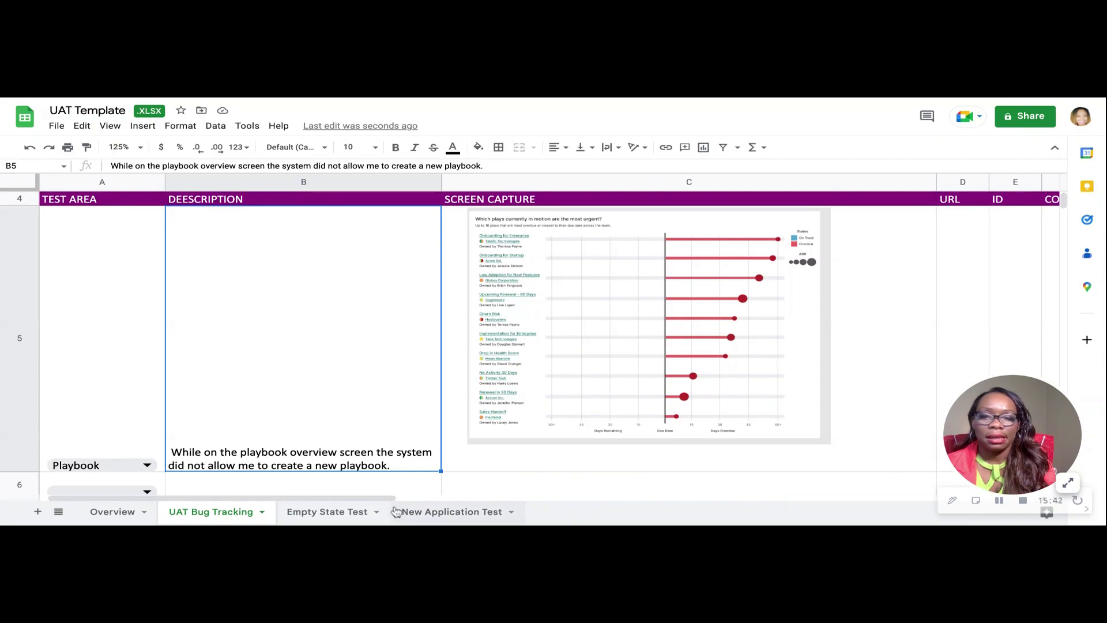
scroll(553, 369, right, 8)
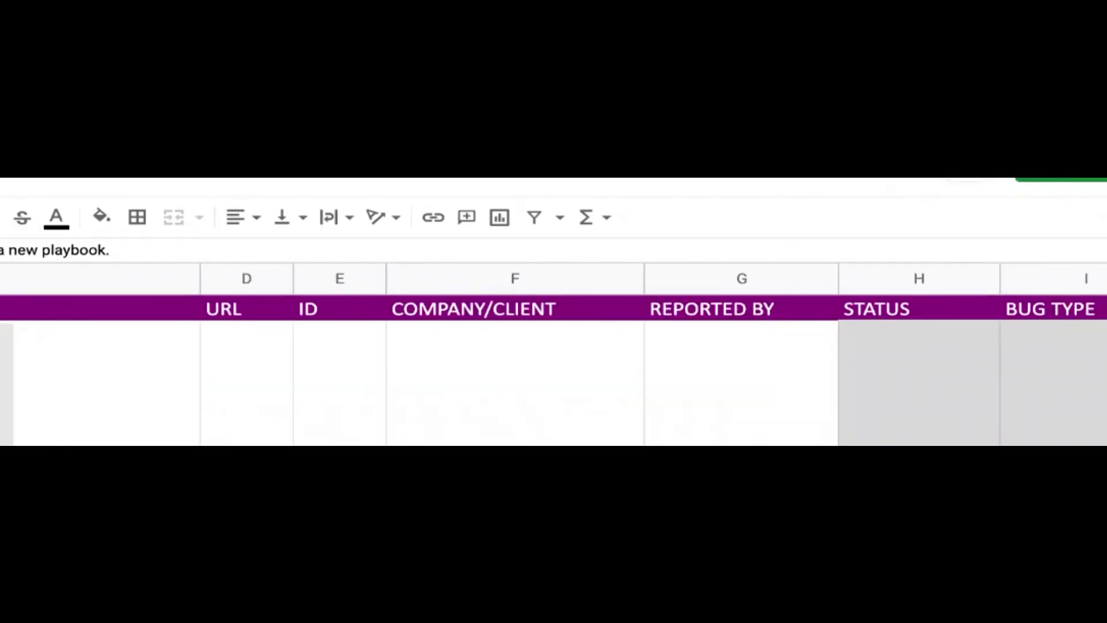
click(253, 358)
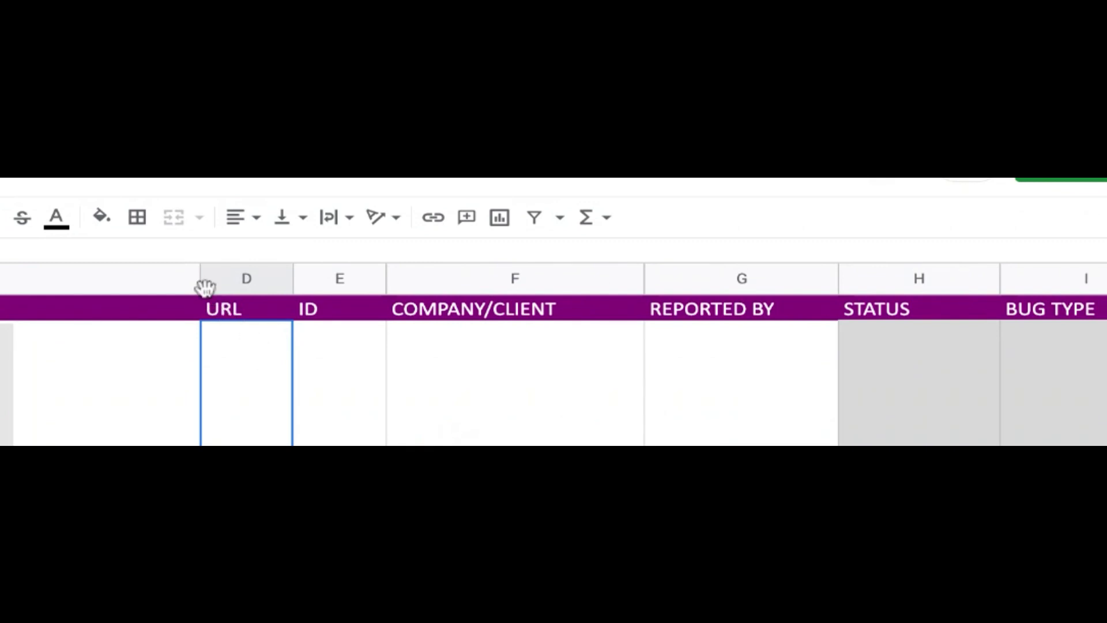
drag(198, 285, 107, 285)
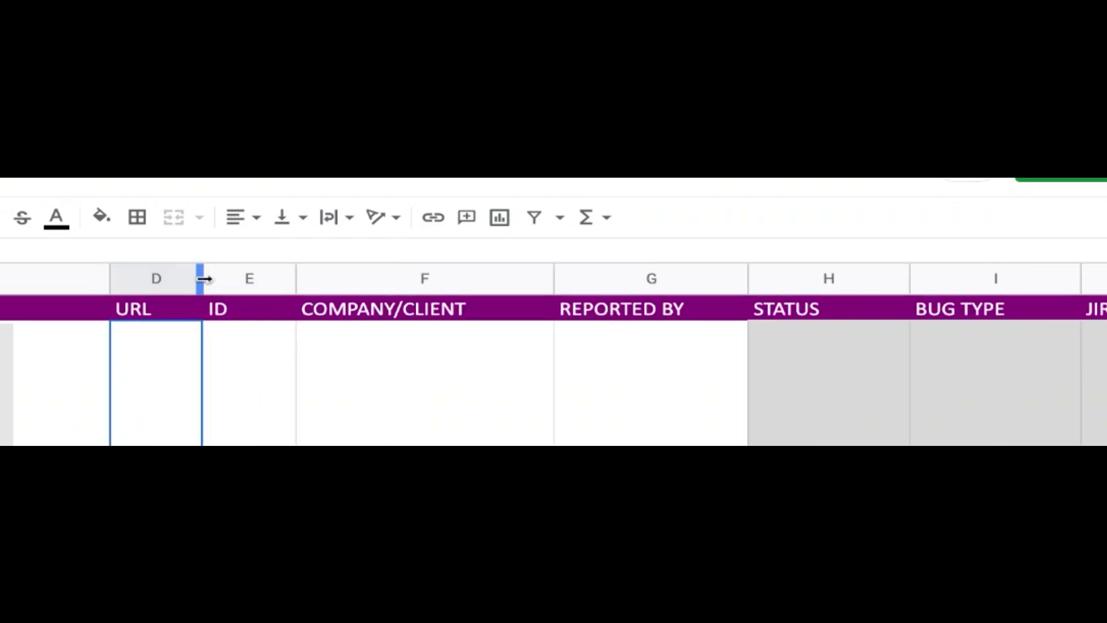
drag(201, 278, 374, 278)
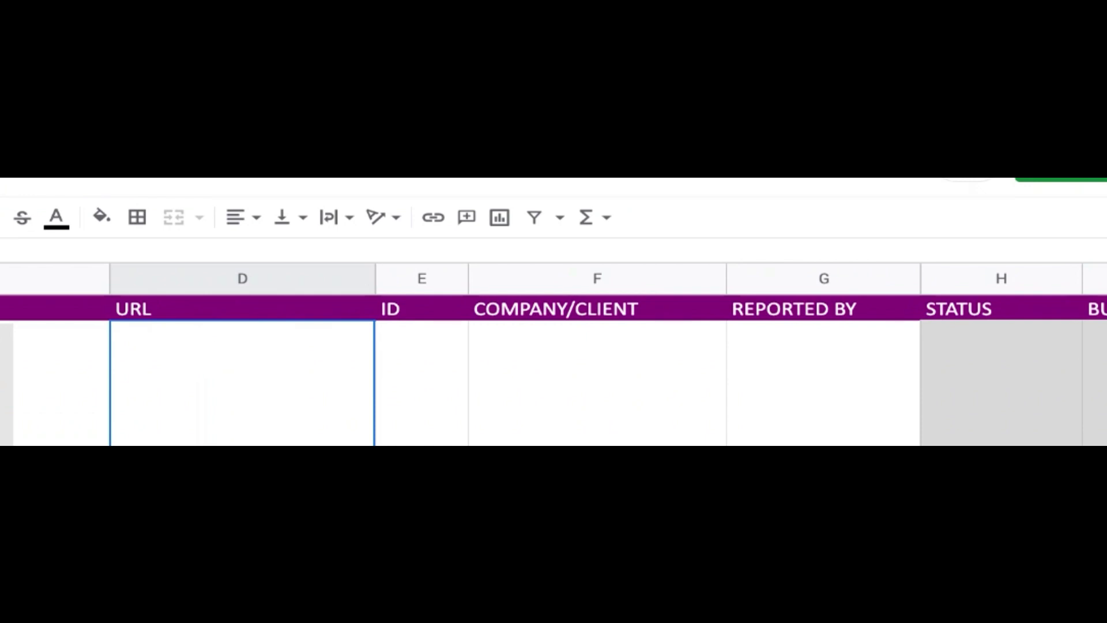
Examine the URL, ID, Company/Client and Reported By columns in the bug tracking header row.
scroll(171, 346, left, 6)
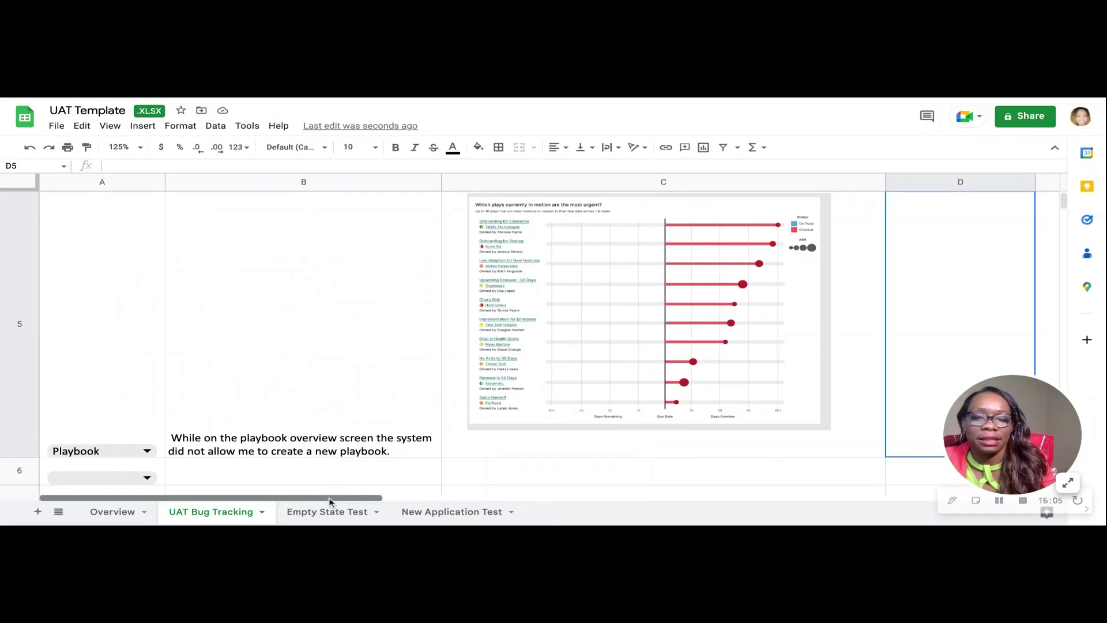
scroll(388, 488, right, 6)
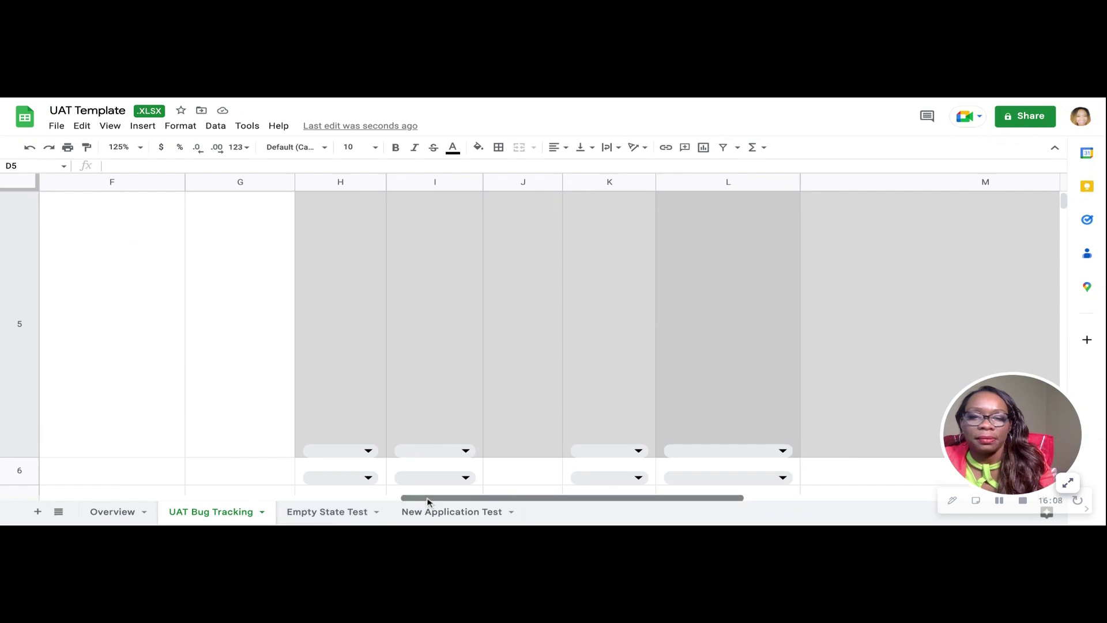
scroll(173, 489, left, 6)
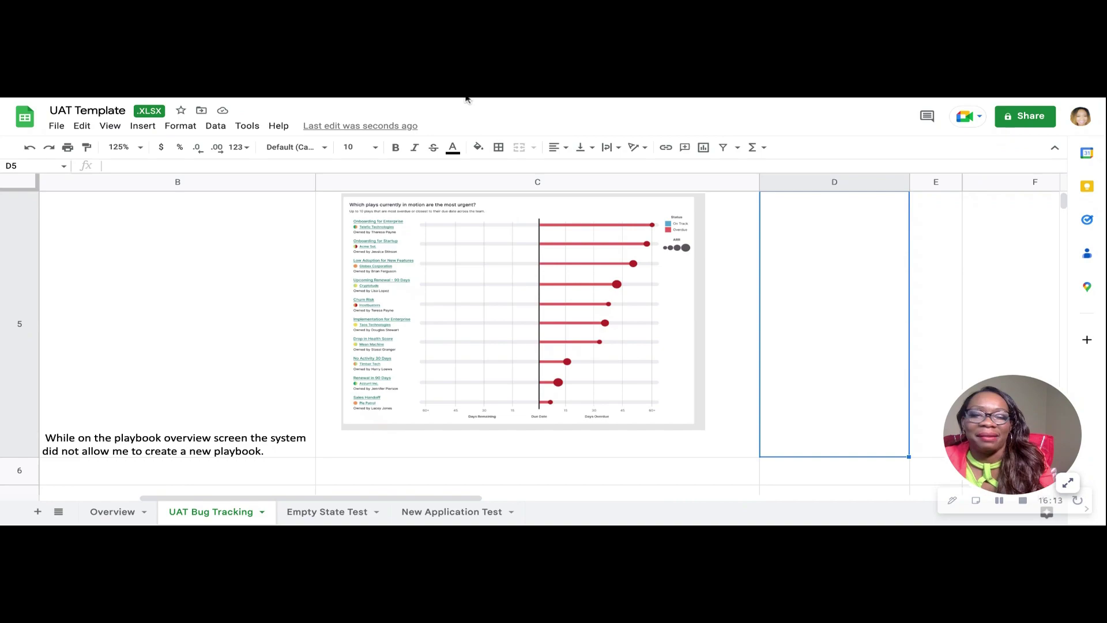
scroll(713, 246, up, 3)
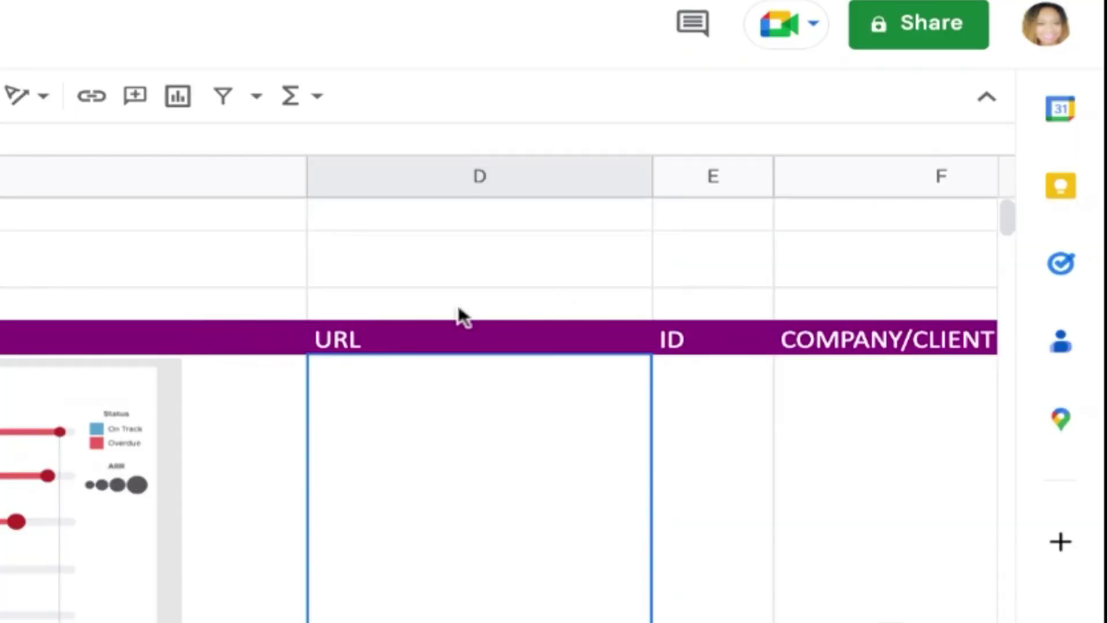
click(699, 346)
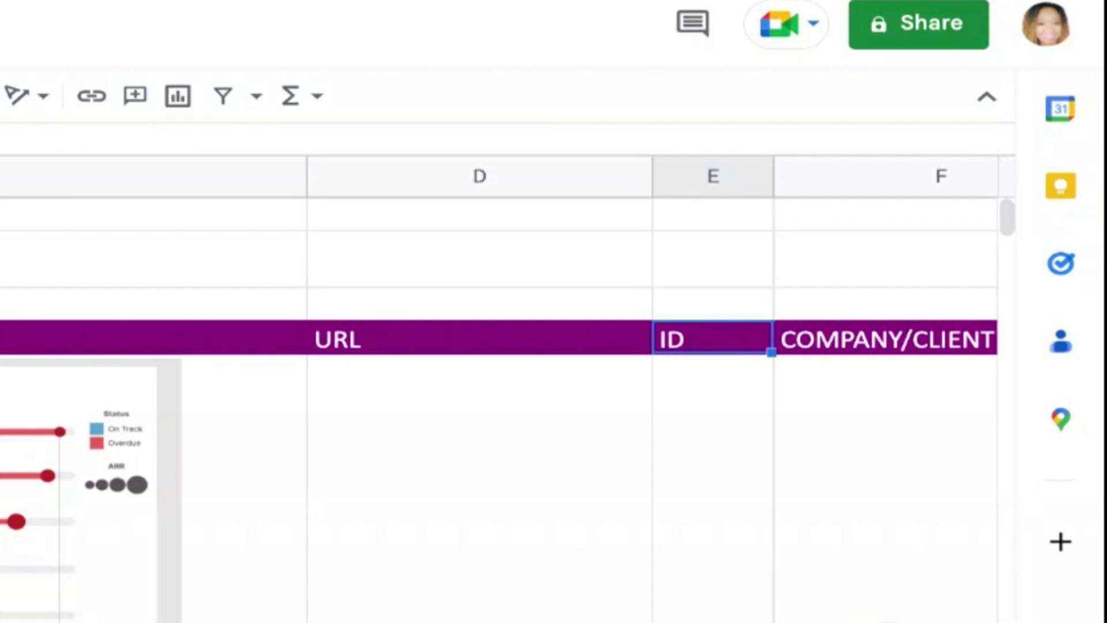
click(865, 339)
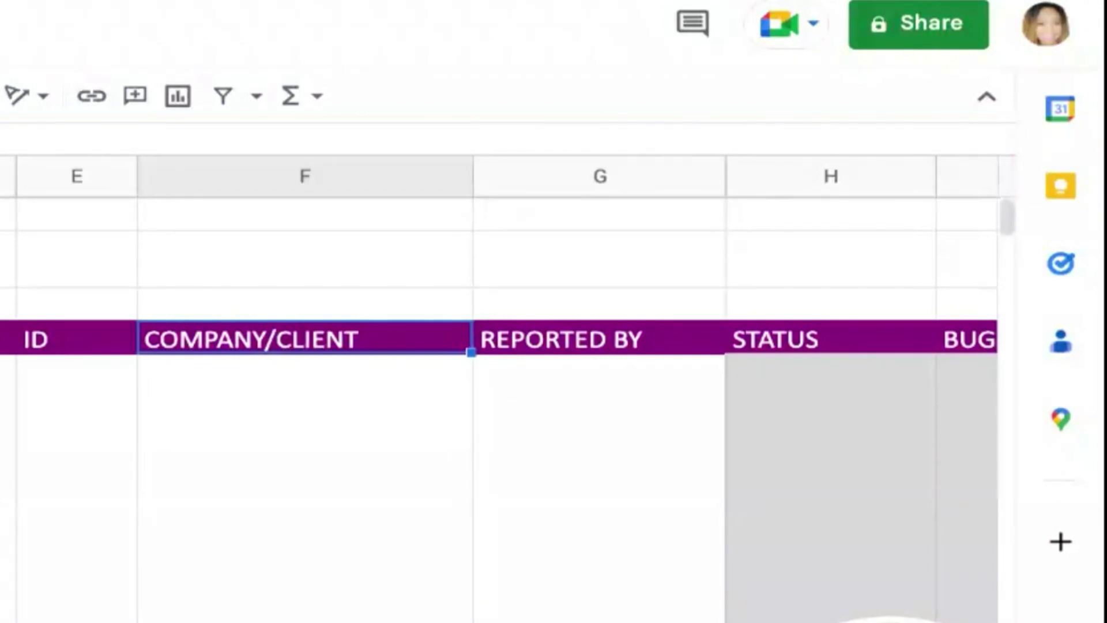
click(600, 339)
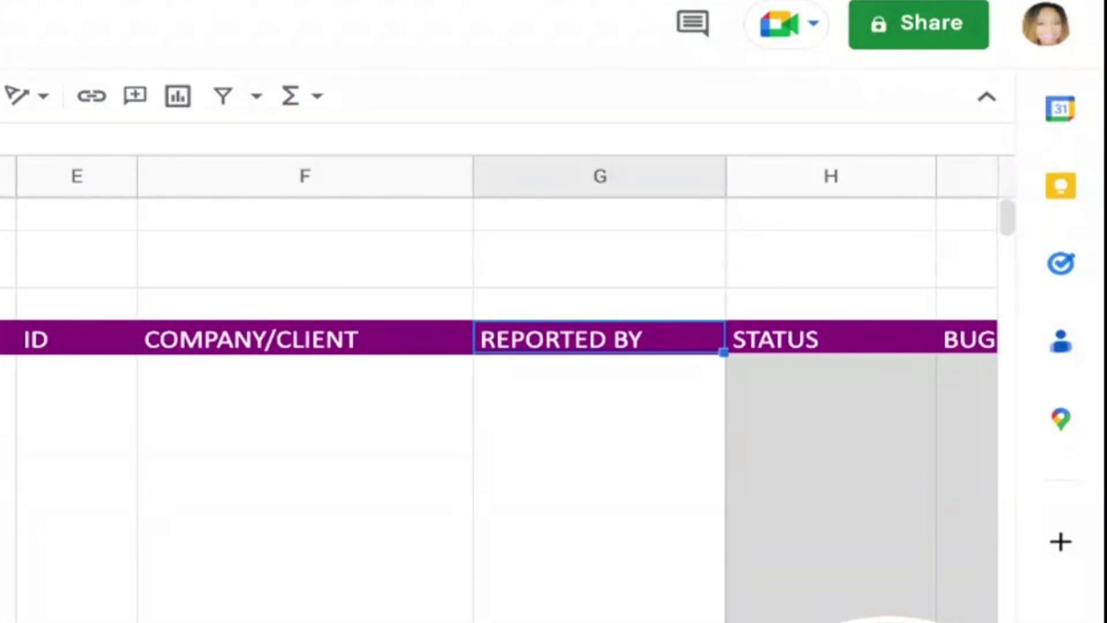
Enter the reporter's first name in the Reported By cell of row 5 and return to the row's Test Area cell.
click(545, 439)
scroll(536, 459, down, 2)
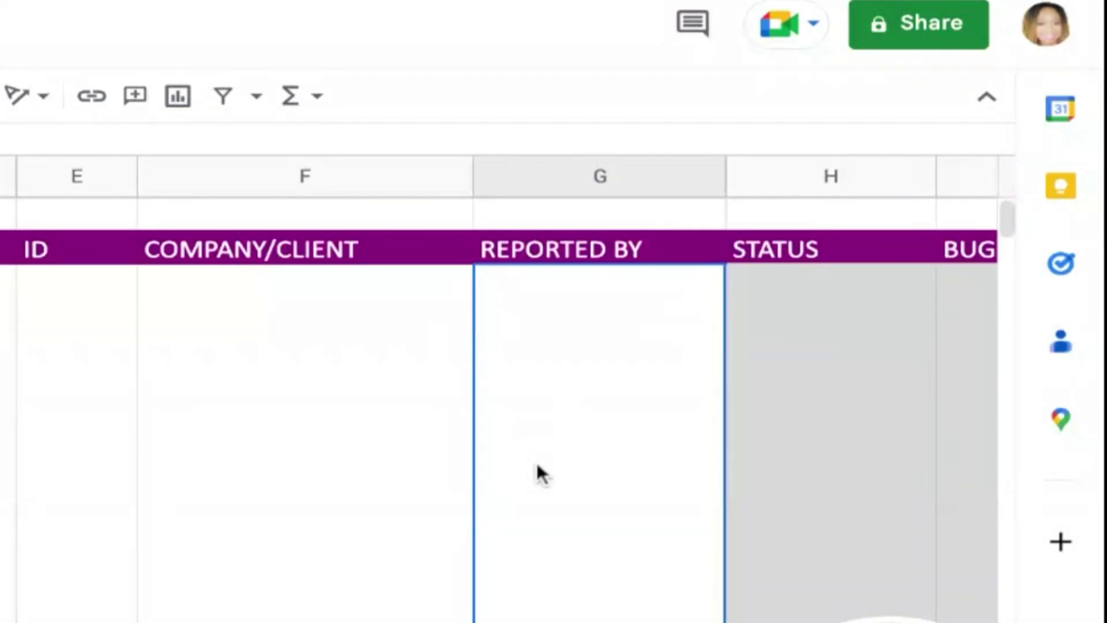
text(Jay)
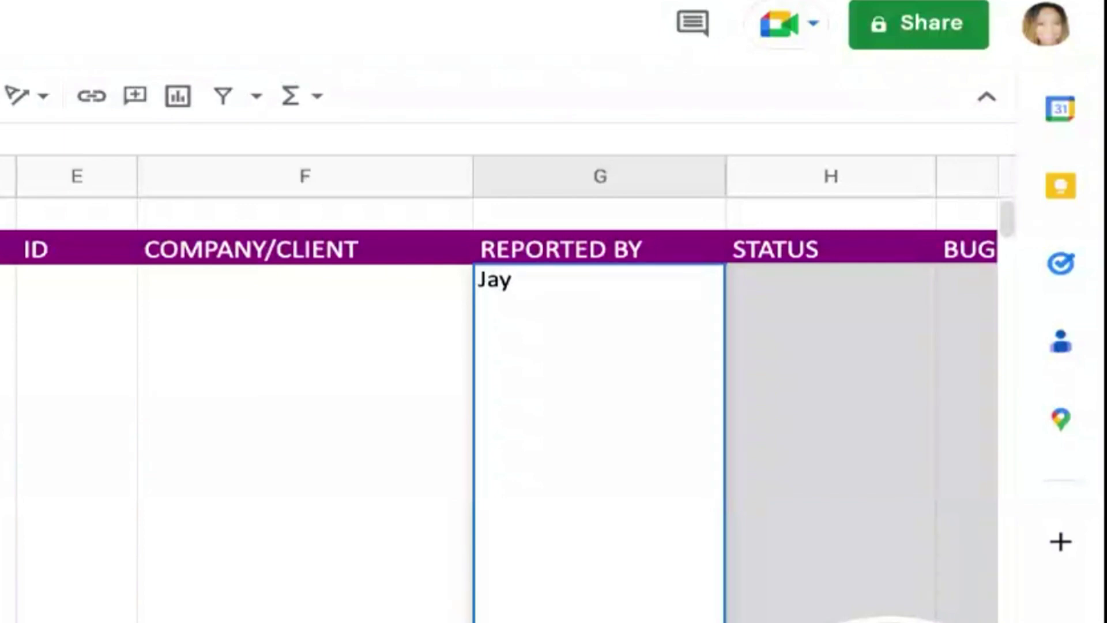
key(Left)
key(Left)
key(Left)
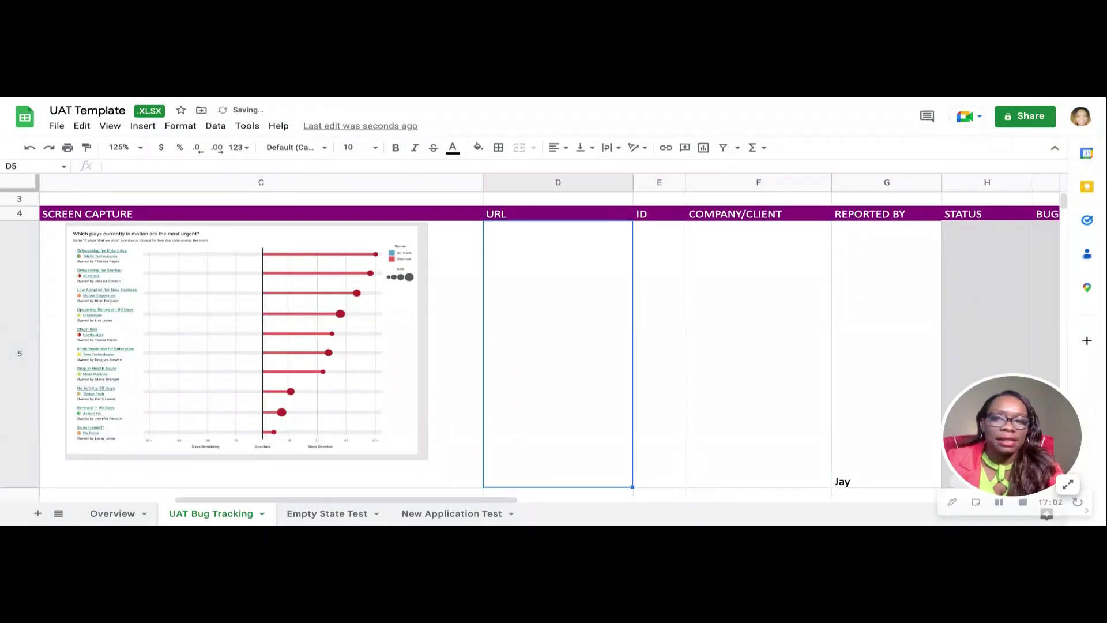
key(Left)
key(Left)
key(Left)
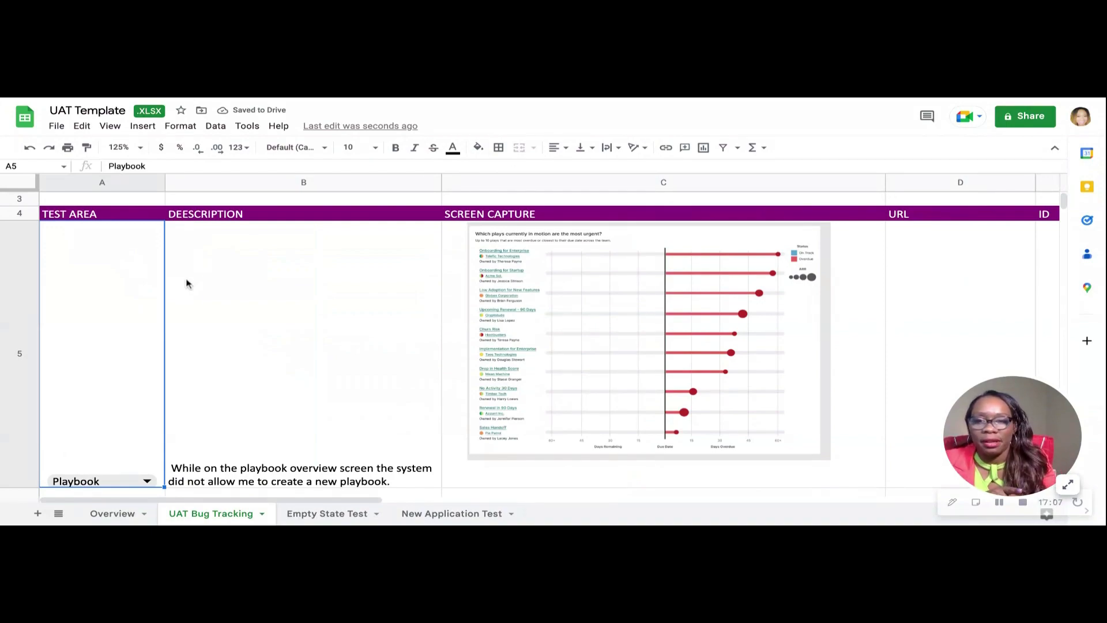
Correct the misspelled header in cell B4 to "DESCRIPTION".
click(191, 216)
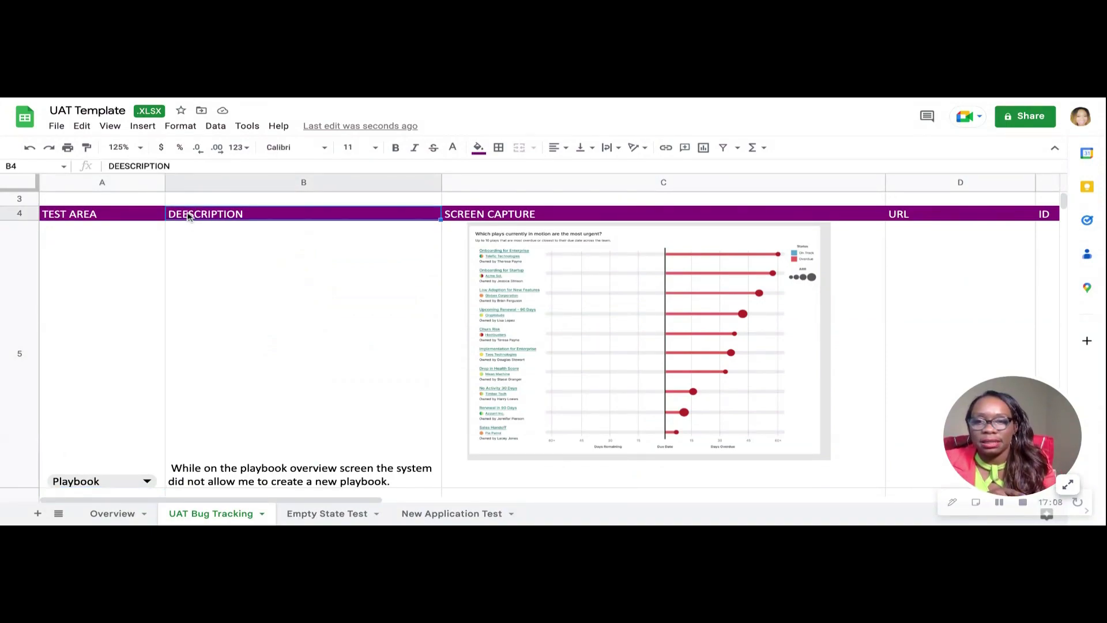
double_click(190, 215)
click(188, 214)
key(BackSpace)
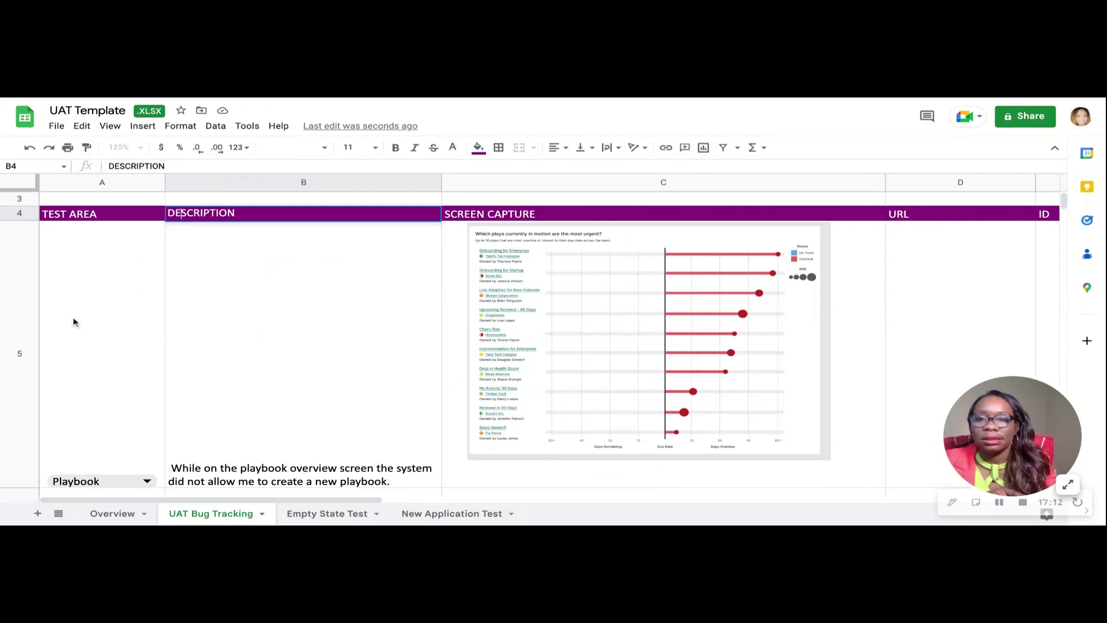
click(75, 258)
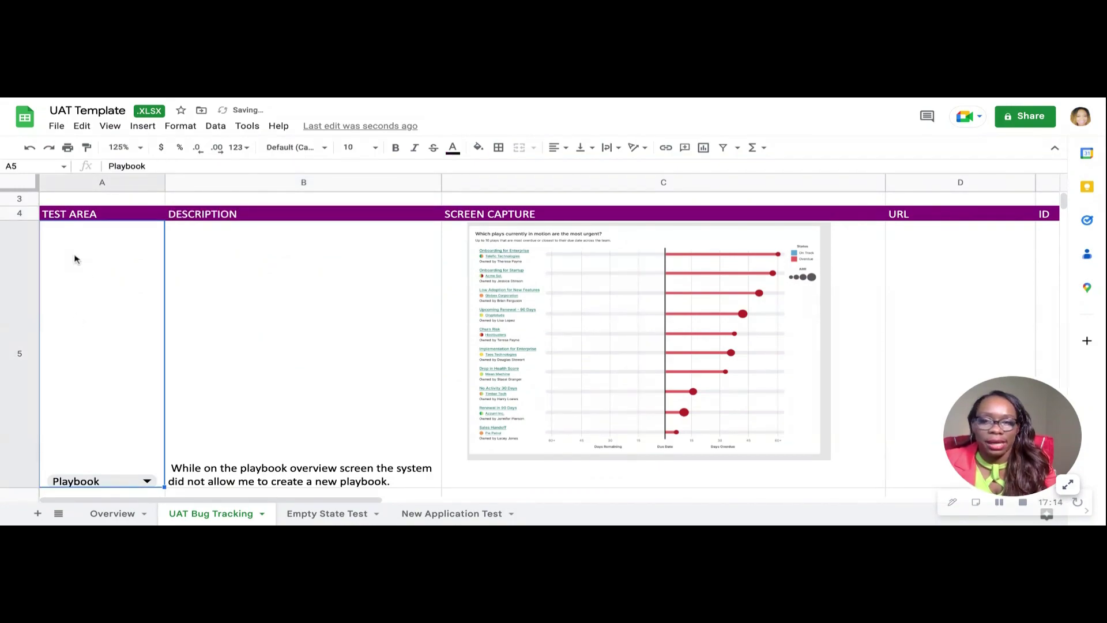
Set the vertical alignment of the bug description in cell B5 to middle.
click(249, 263)
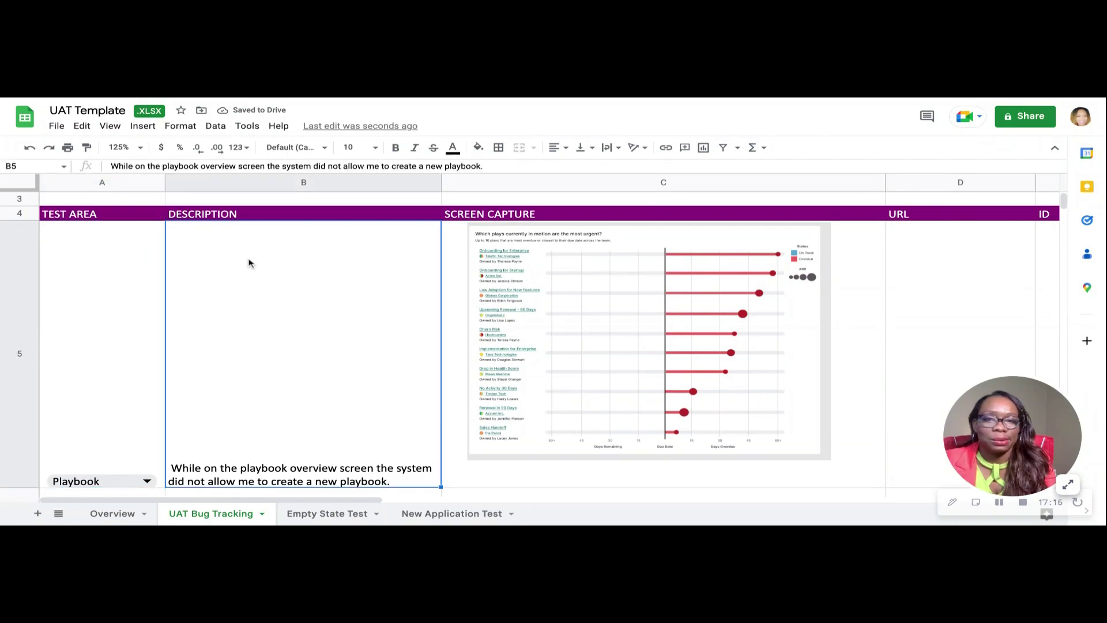
click(581, 150)
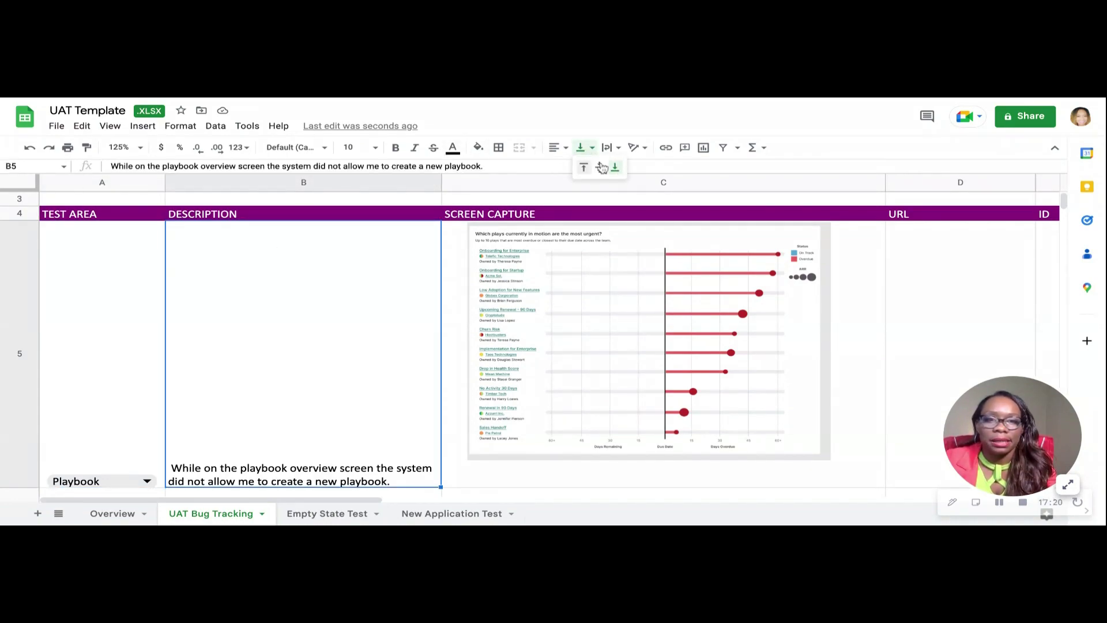
click(601, 168)
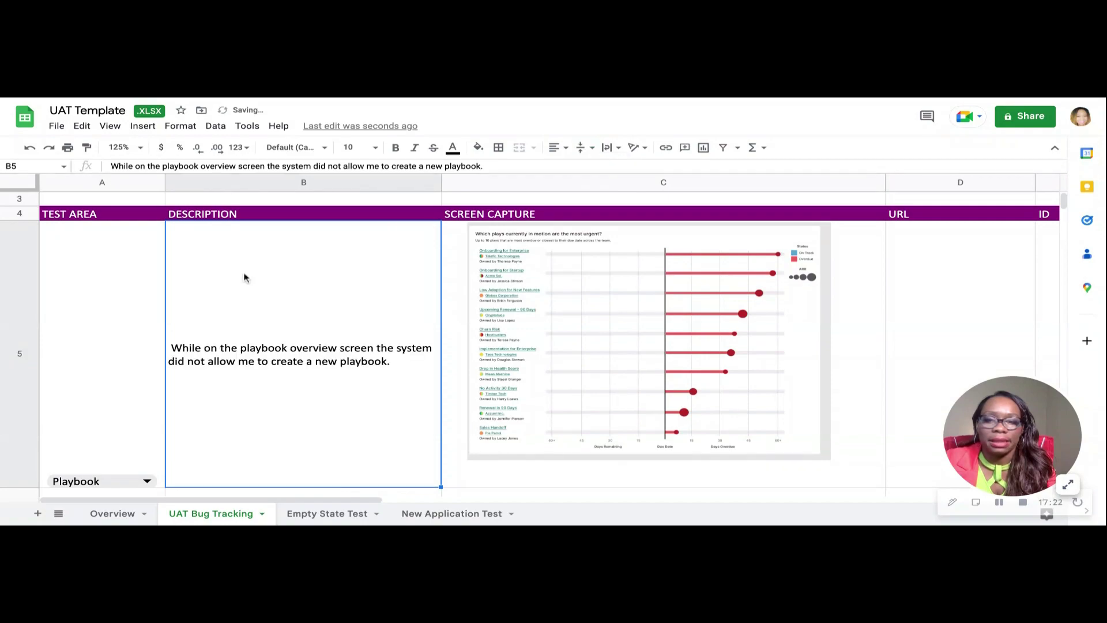
Set the vertical alignment of the entire UAT Bug Tracking sheet to middle.
click(24, 182)
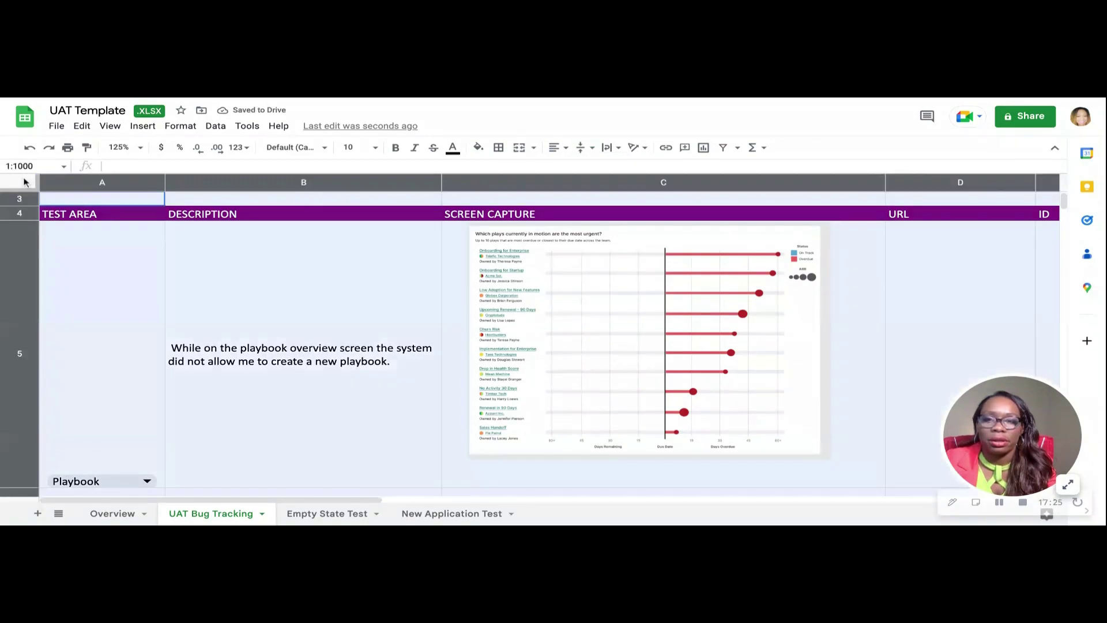
click(594, 148)
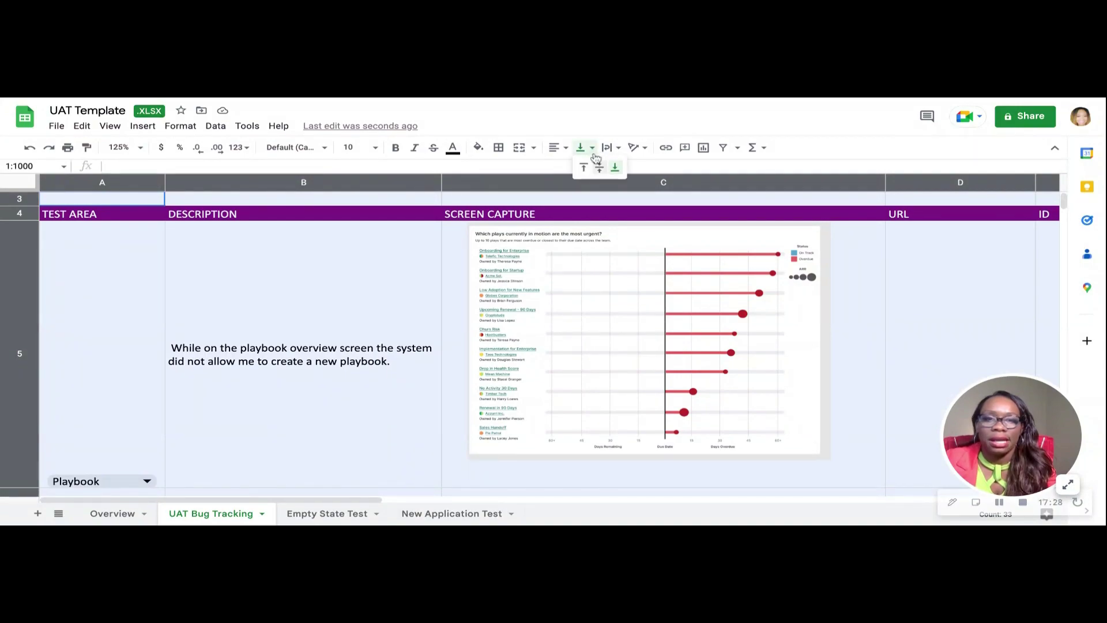
click(600, 169)
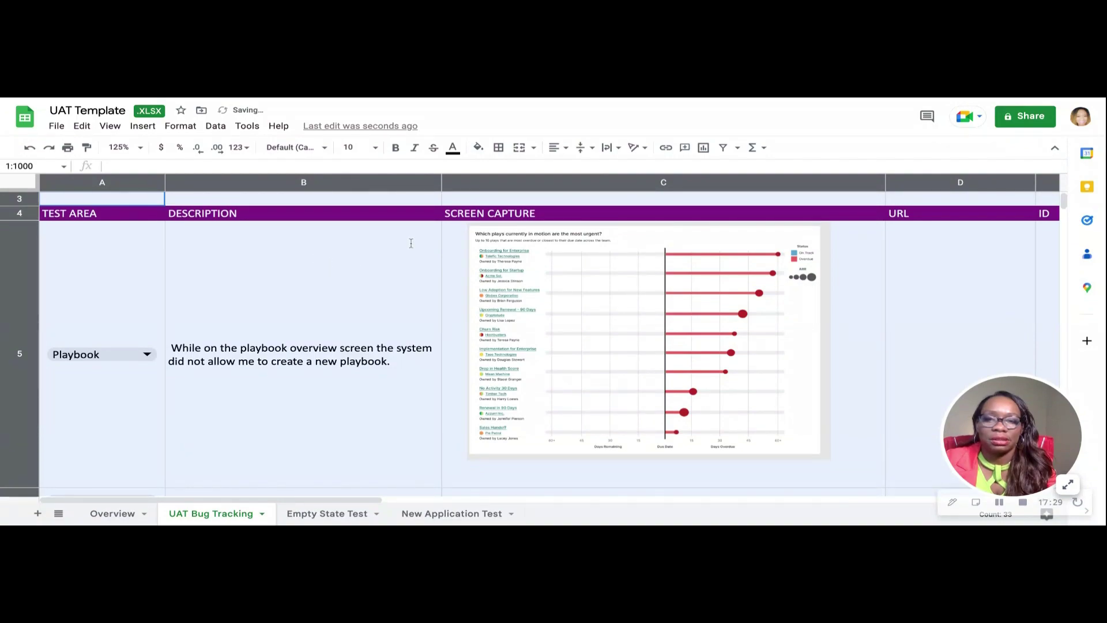
Review the row 5 bug entry field by field, from Description through Bug Type.
click(353, 280)
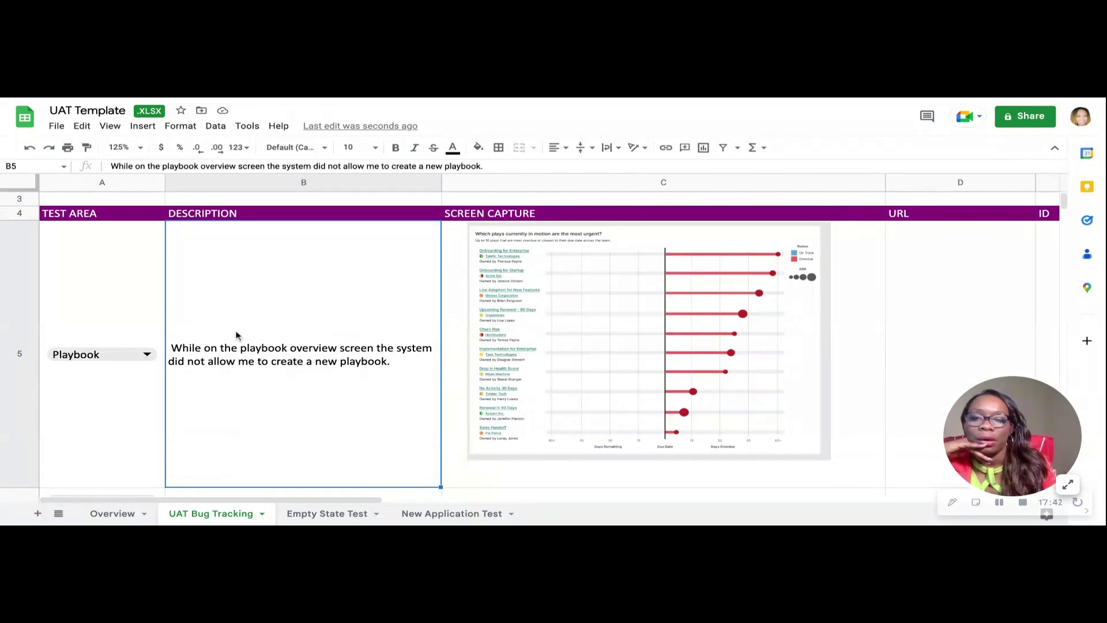
click(713, 353)
key(Tab)
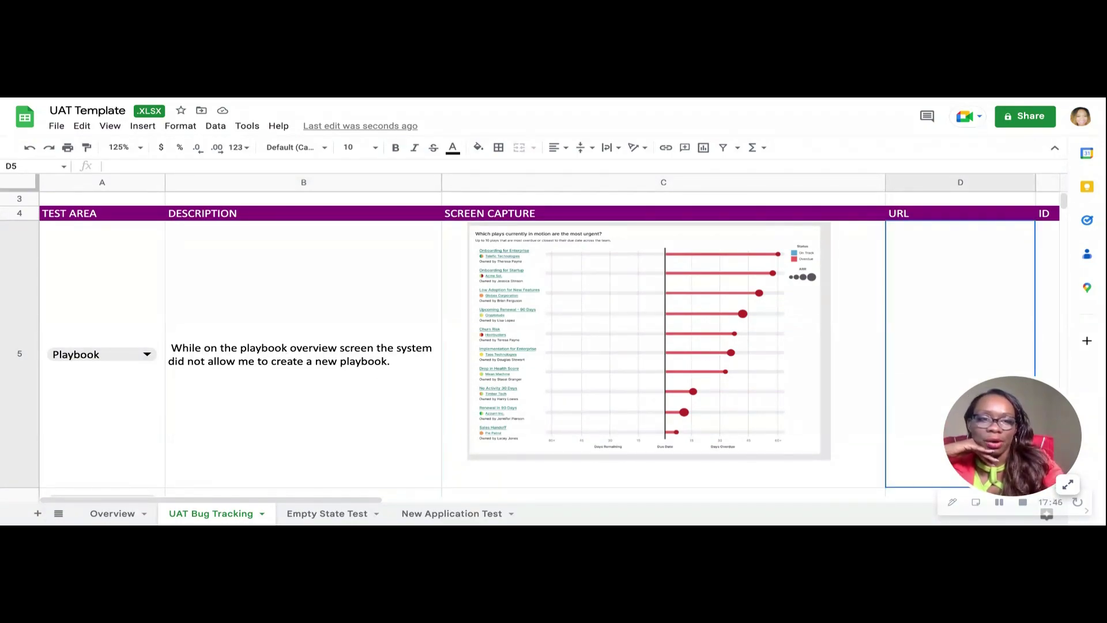
key(Tab)
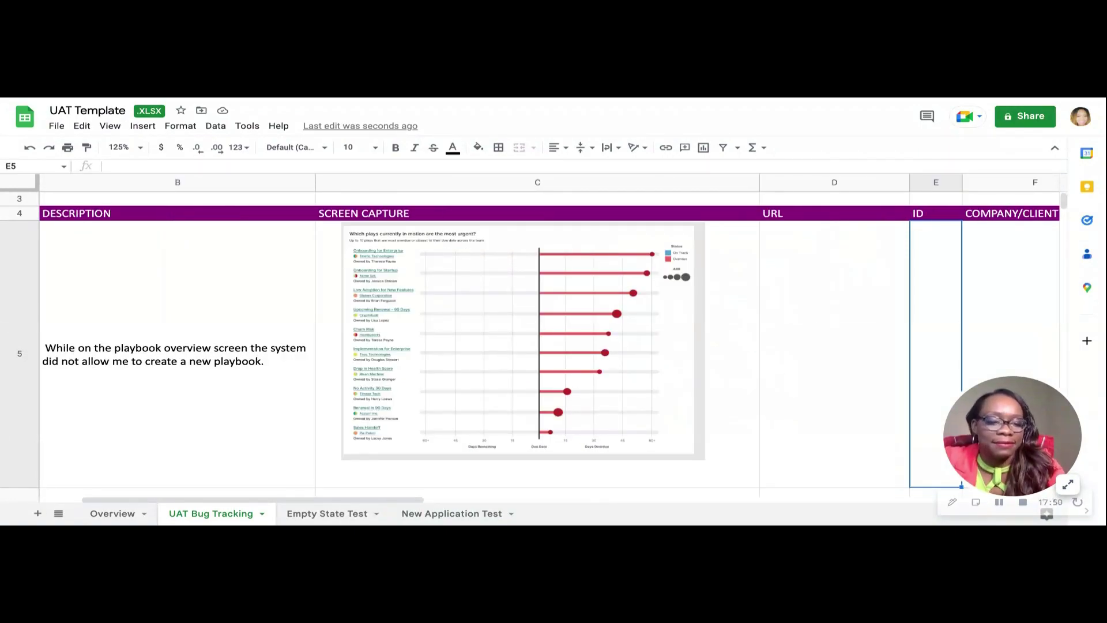
key(Tab)
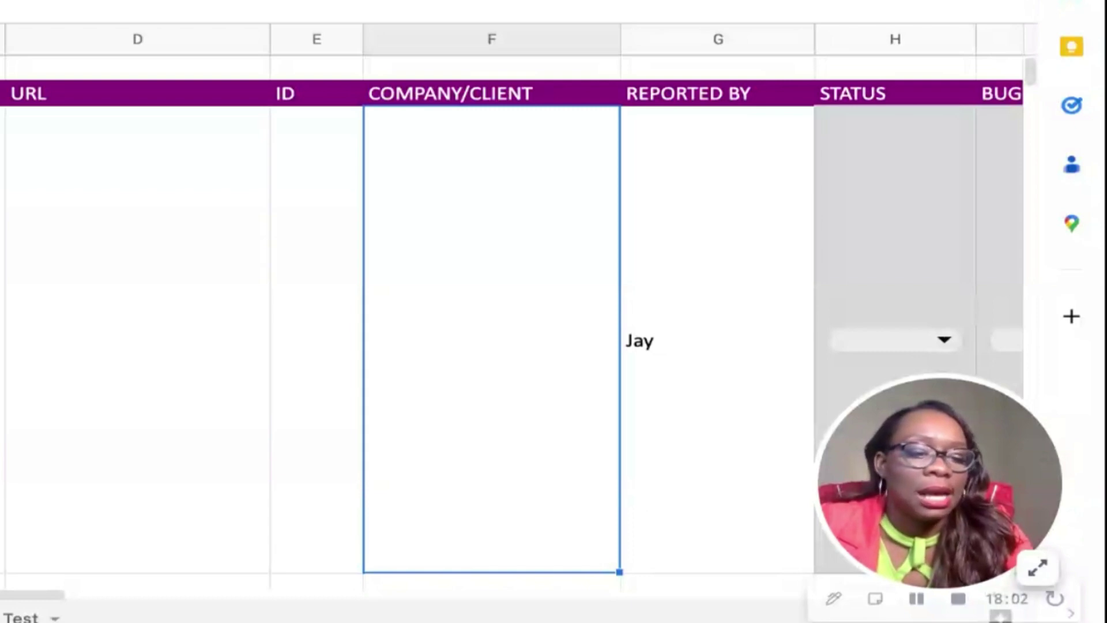
click(718, 403)
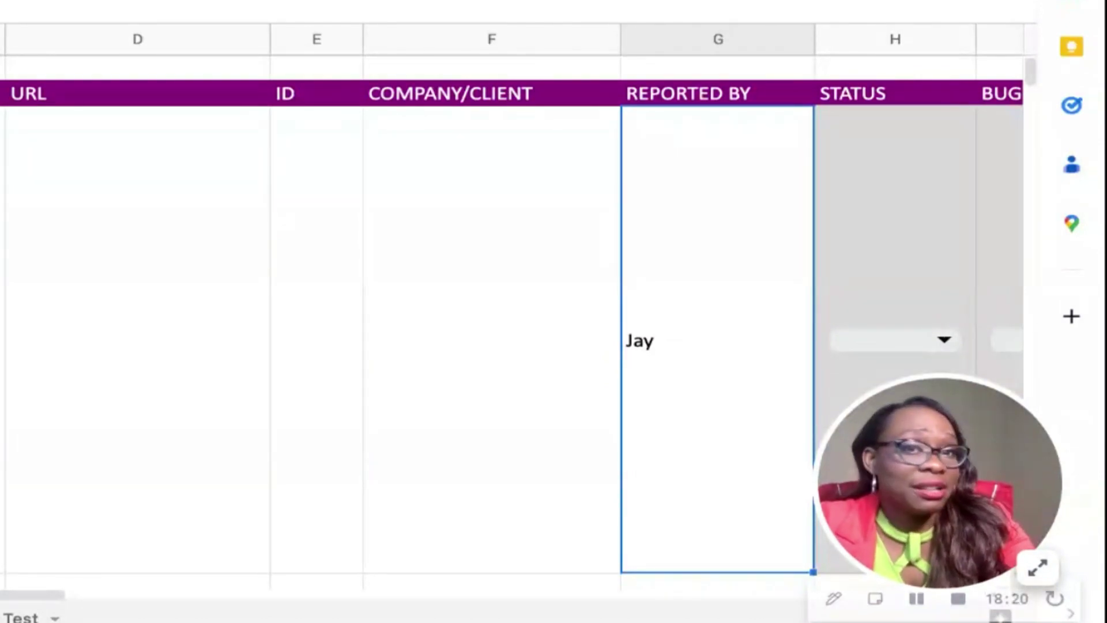
key(Right)
key(Right)
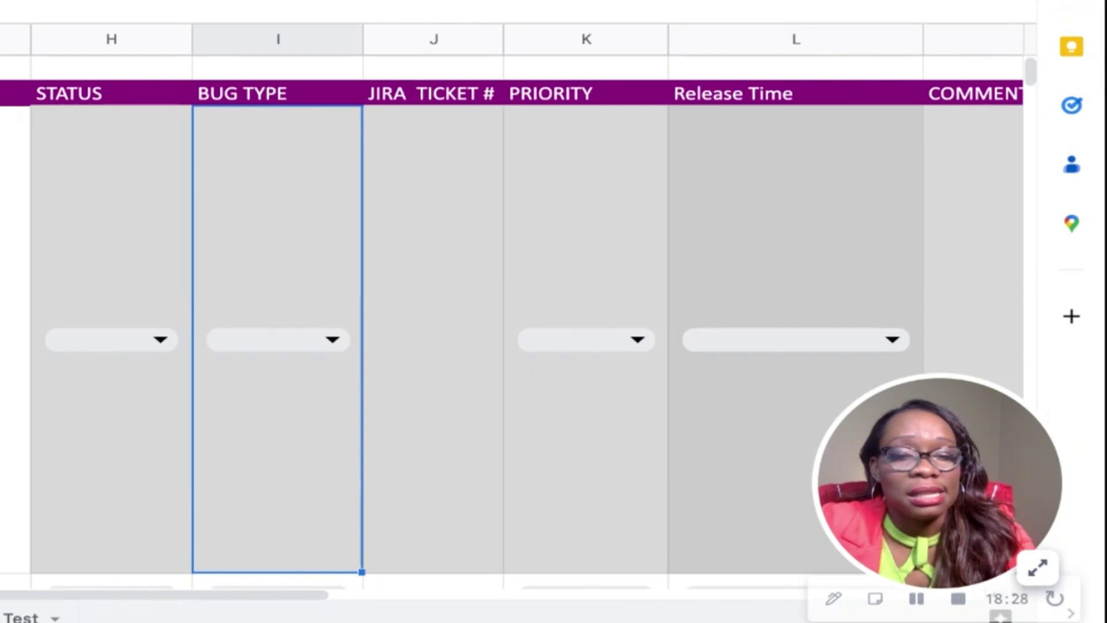
Set the status of the row 5 bug to Open.
key(Left)
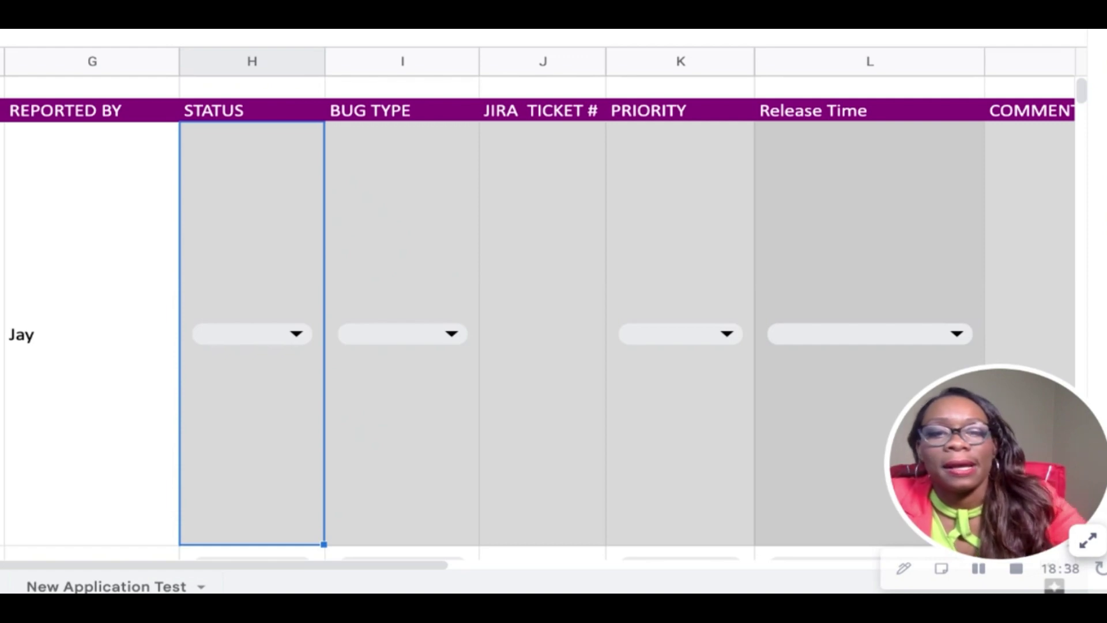
click(297, 334)
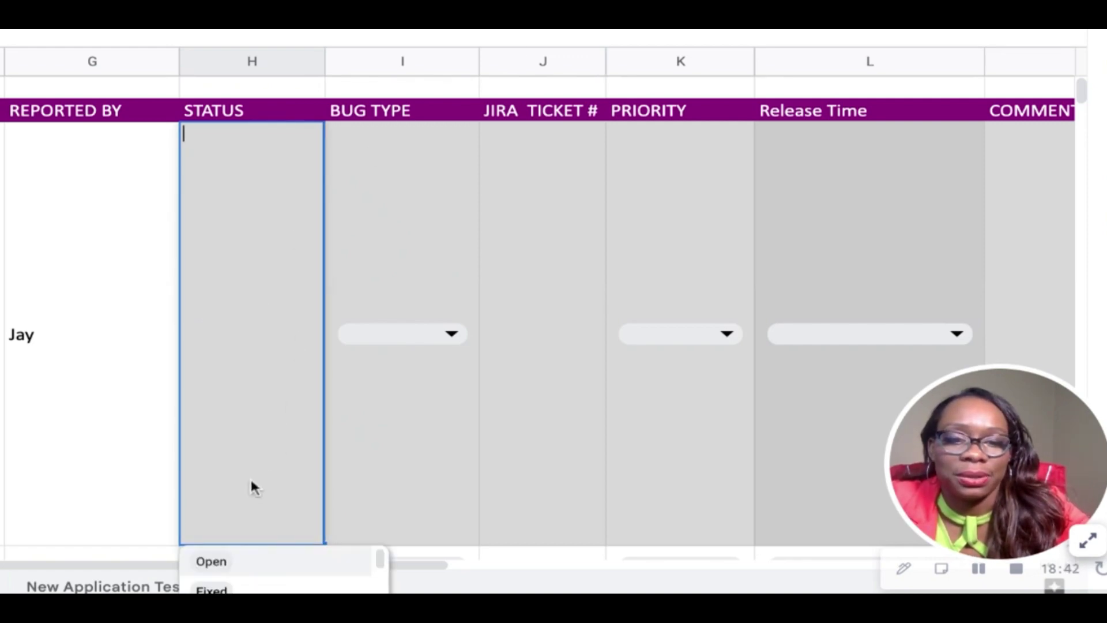
click(222, 570)
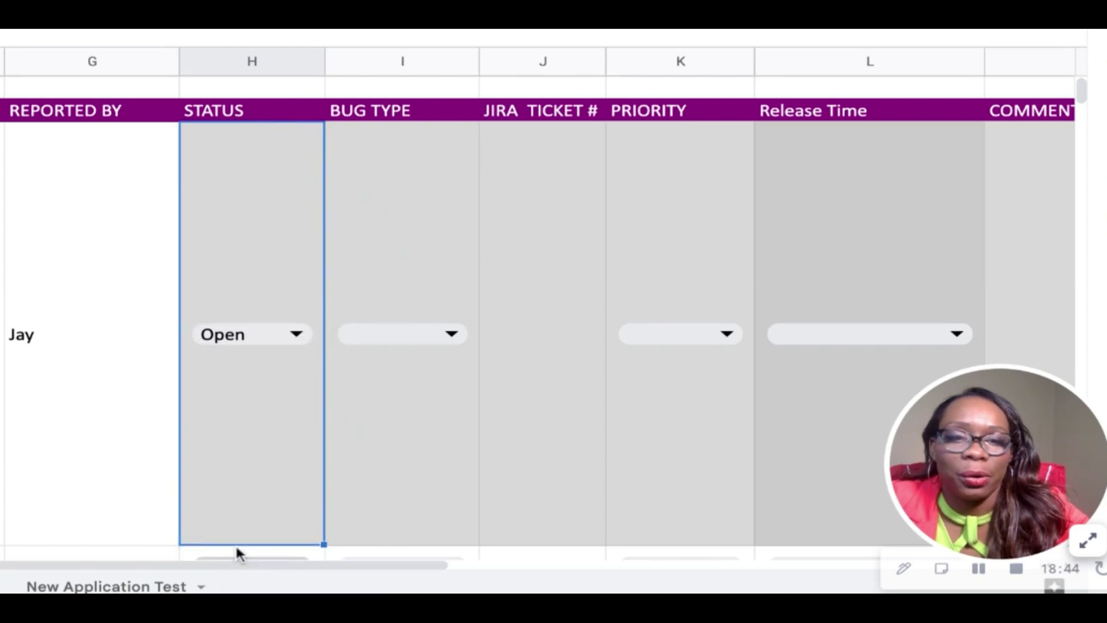
Try the Fixed and Deferred statuses for the row 5 bug and return it to Open.
click(296, 335)
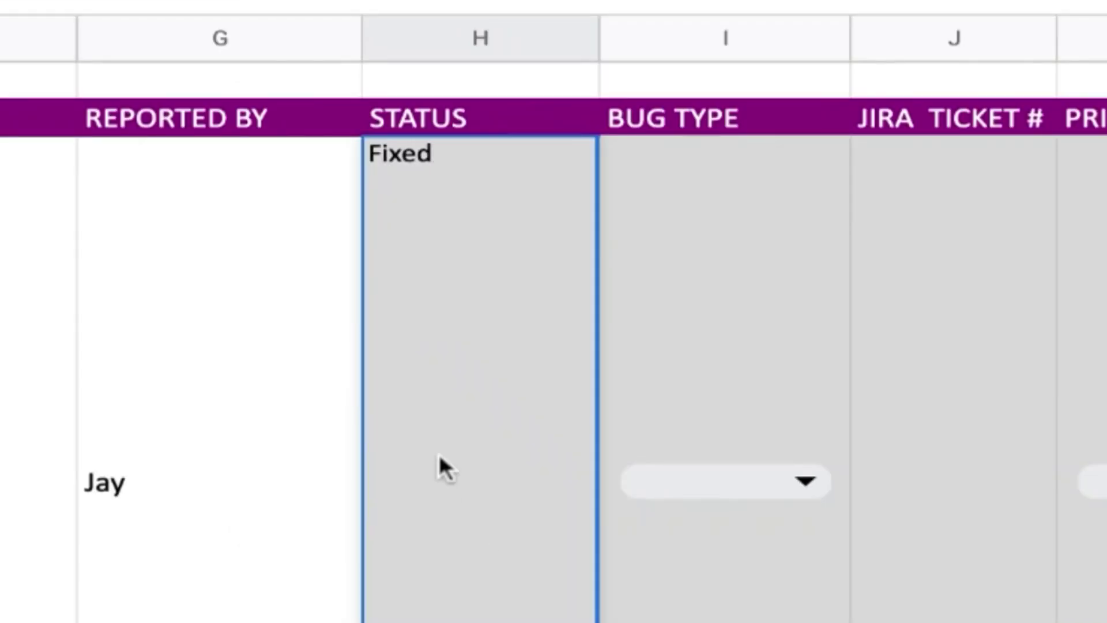
double_click(444, 151)
key(BackSpace)
key(BackSpace)
key(BackSpace)
key(BackSpace)
key(BackSpace)
text(Defe)
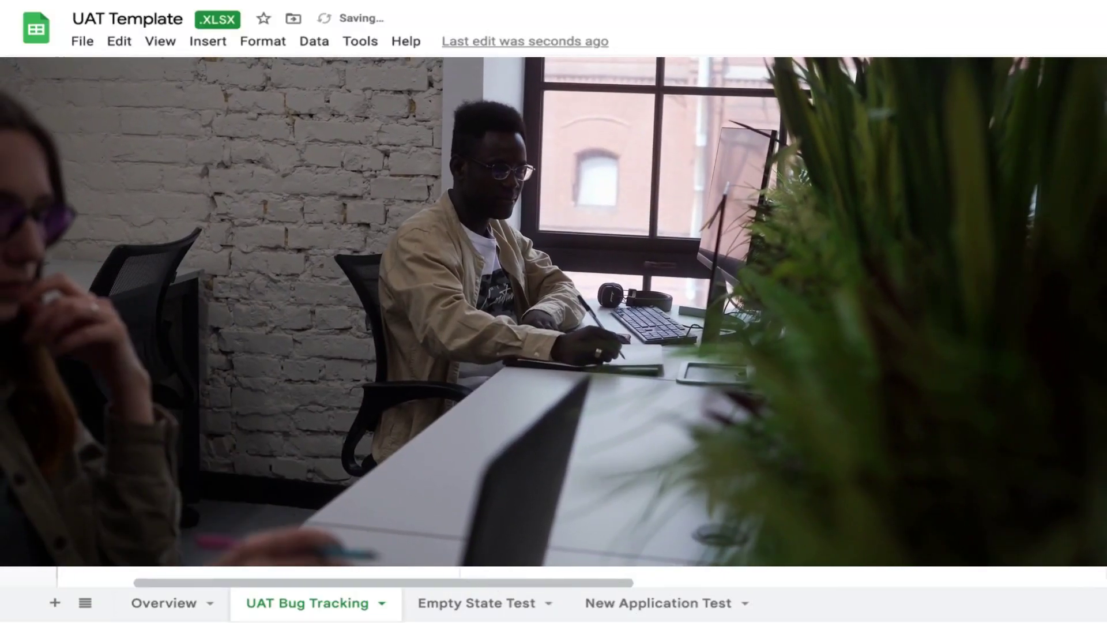
scroll(519, 586, right, 4)
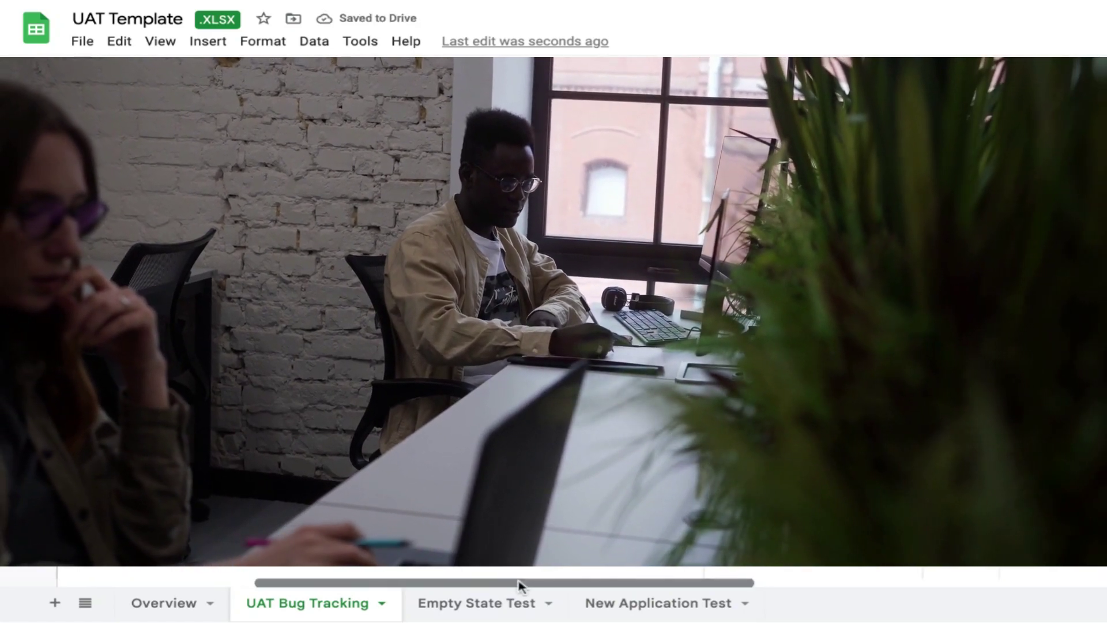
scroll(548, 583, right, 15)
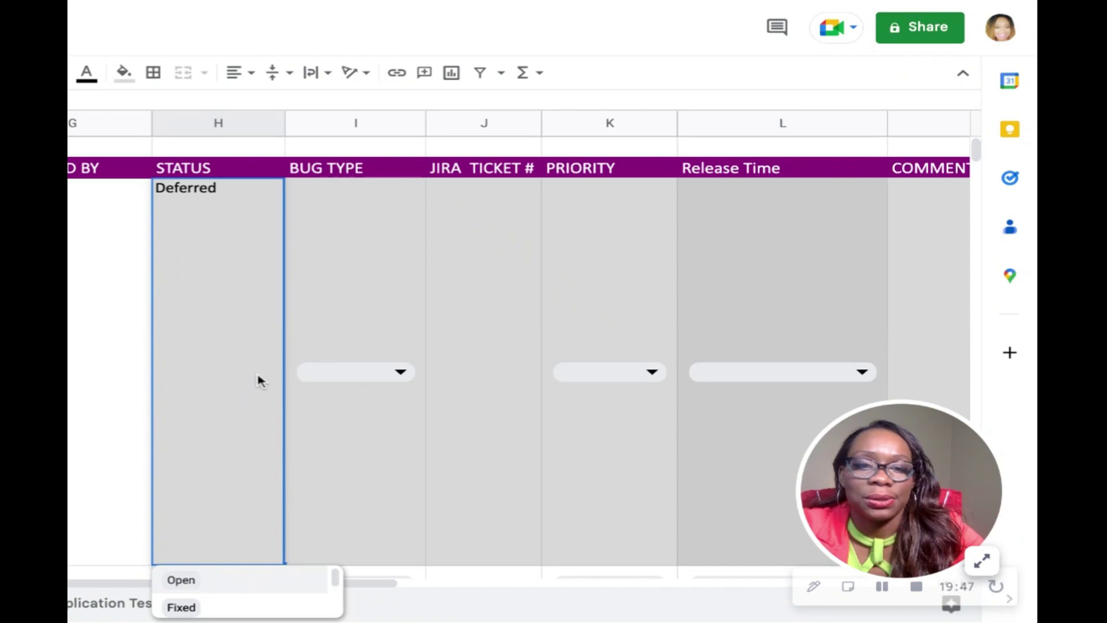
click(195, 581)
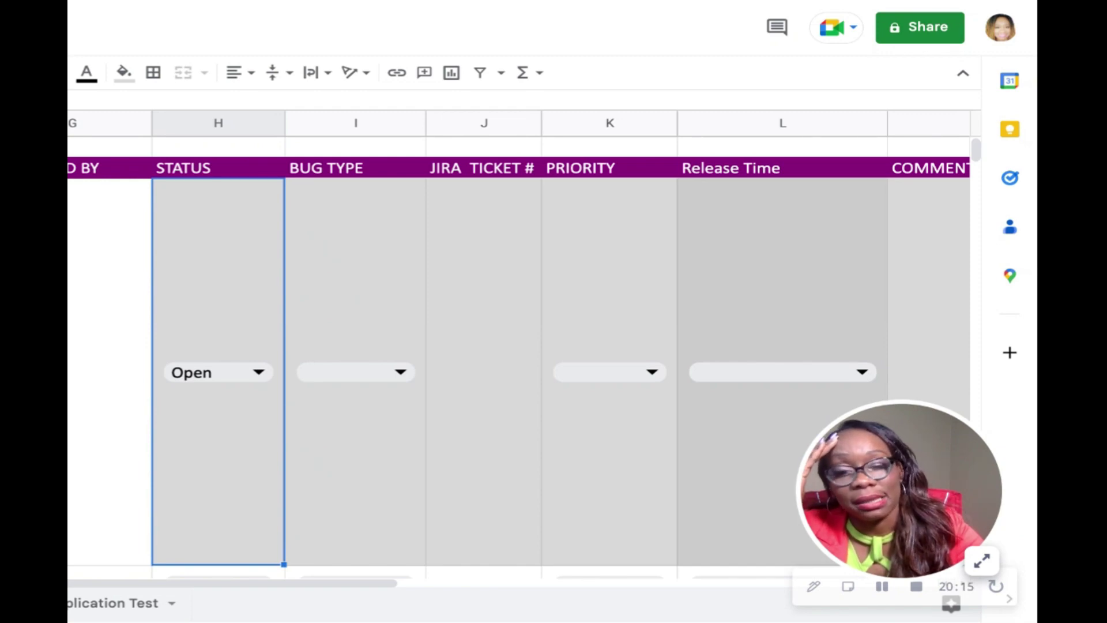
Set the row 5 bug type to Missed requirement and widen the Bug Type column.
scroll(519, 372, up, 1)
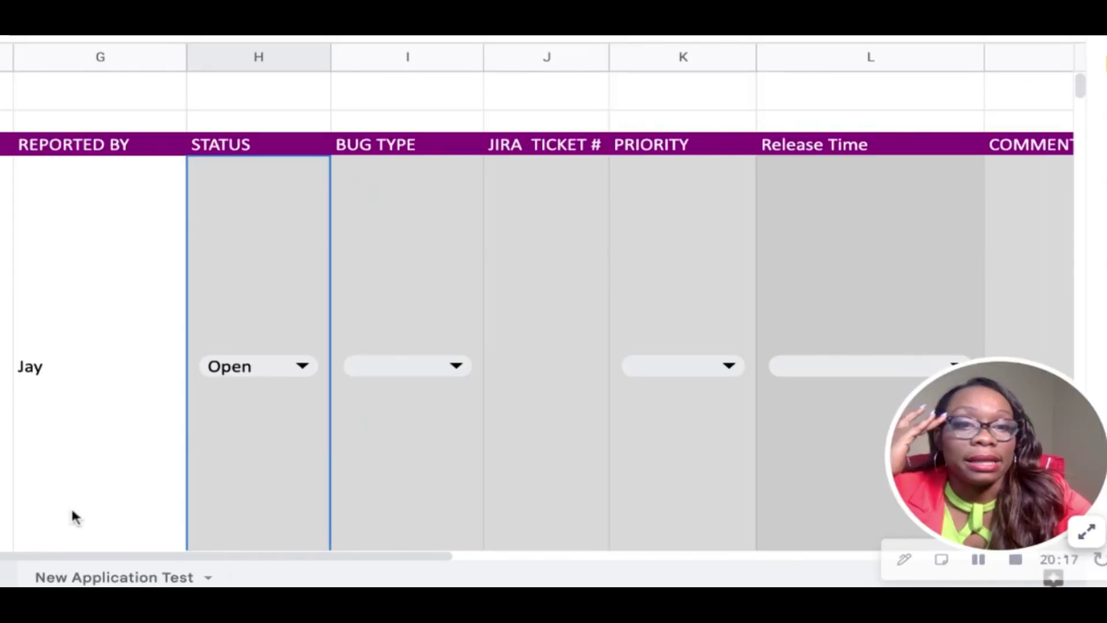
click(458, 367)
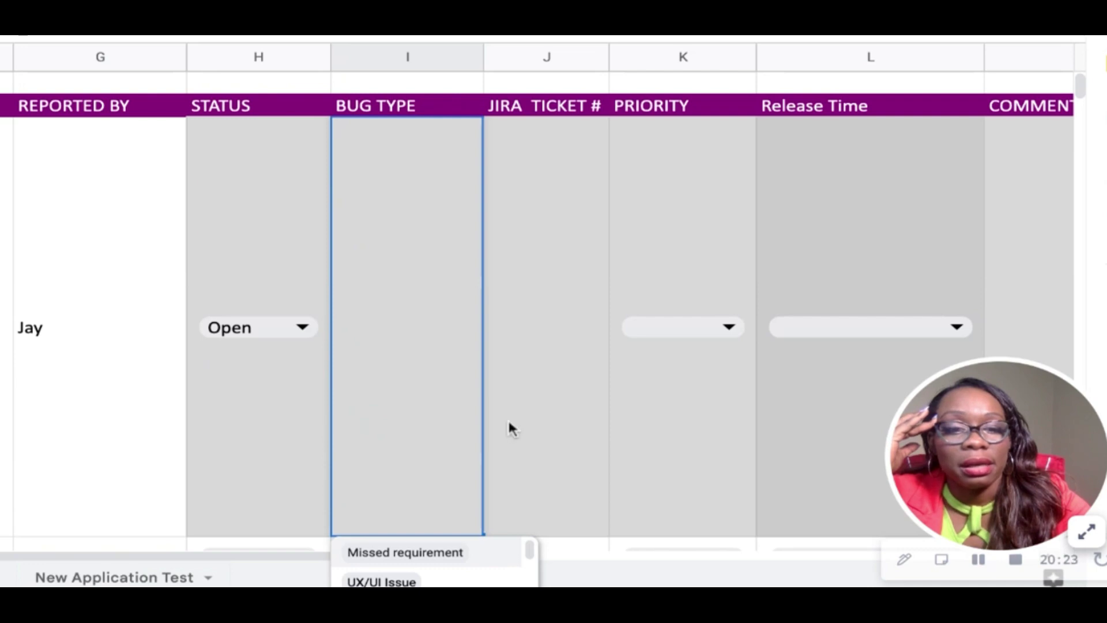
drag(529, 549, 529, 549)
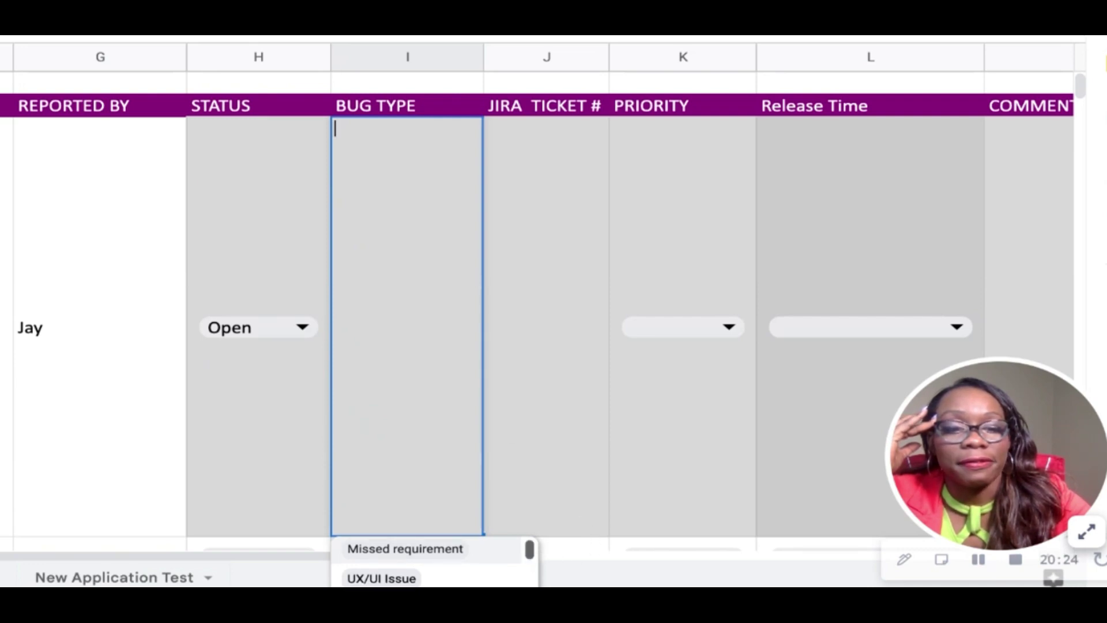
scroll(433, 562, down, 2)
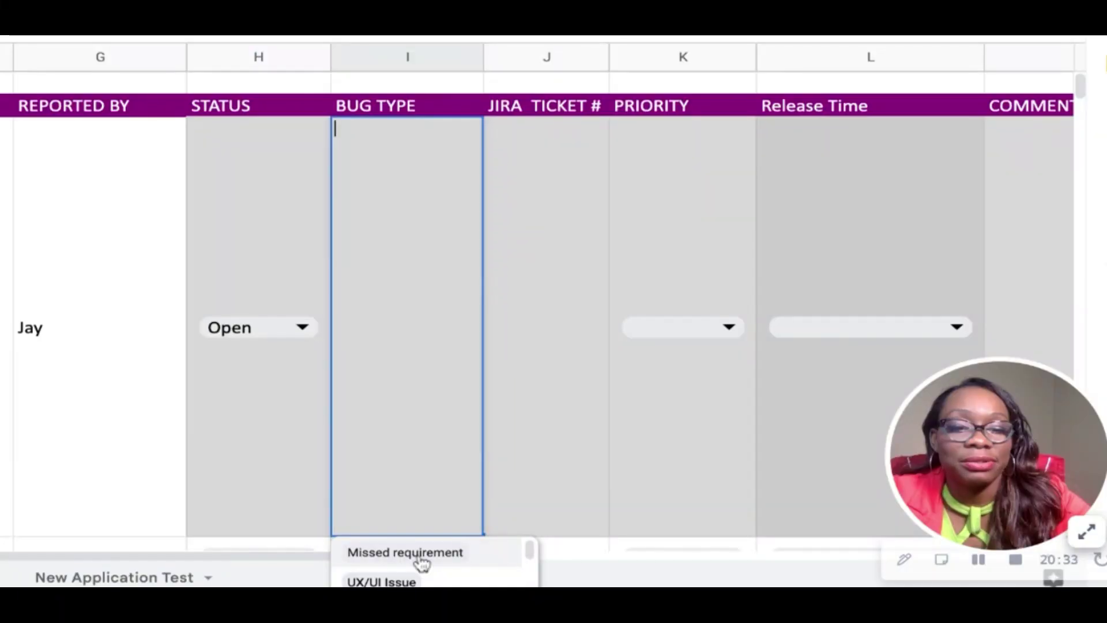
click(447, 132)
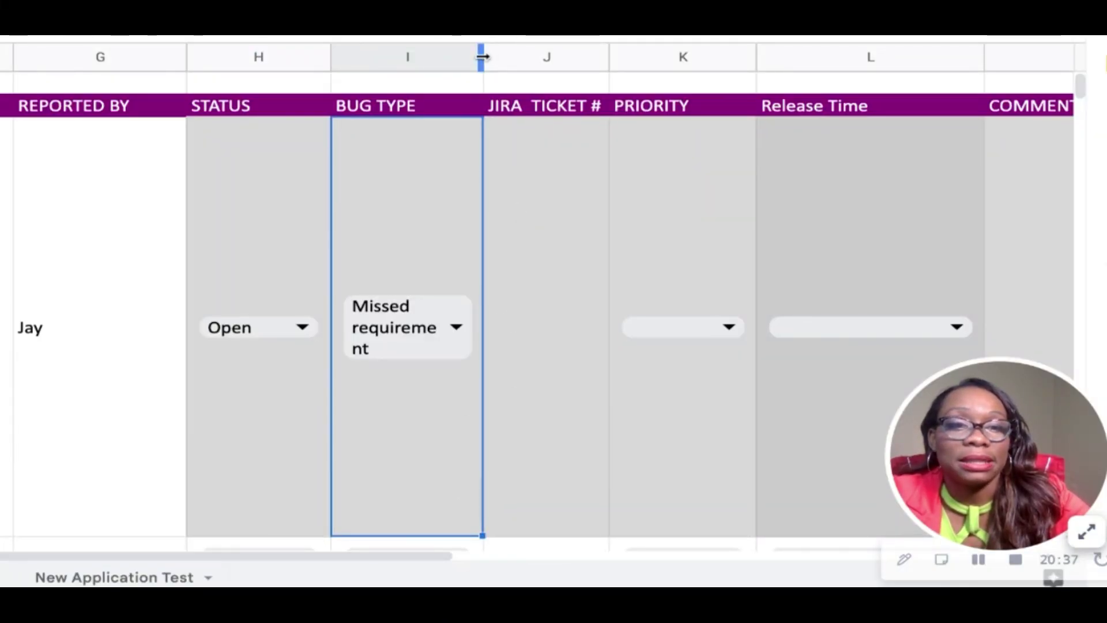
drag(488, 57, 547, 57)
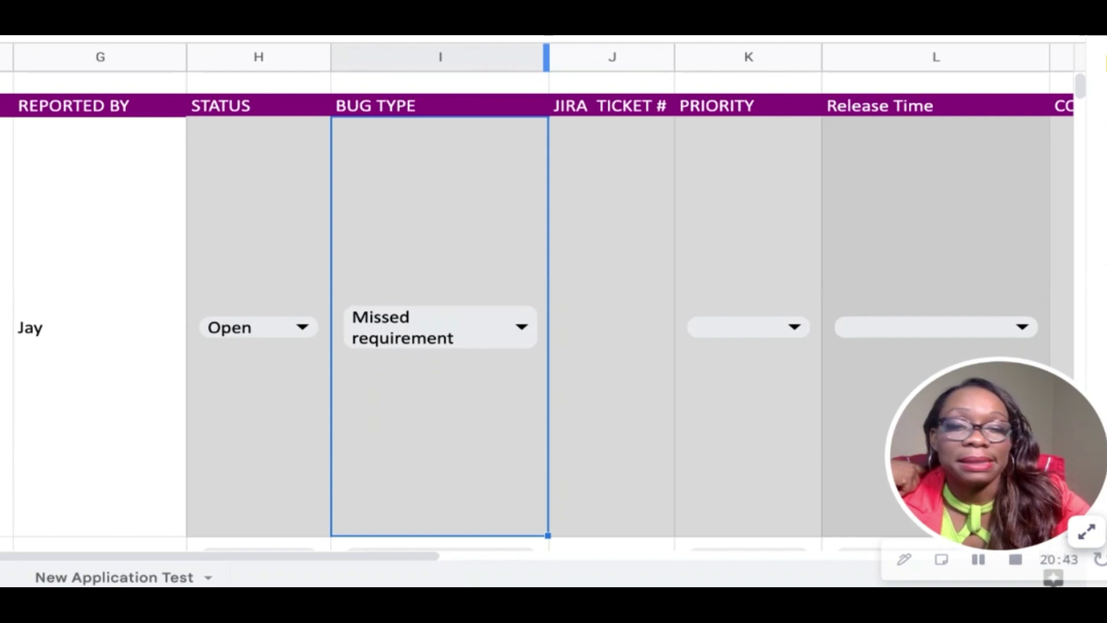
Try UX/UI Issue and Backend as the bug type in row 5.
click(526, 332)
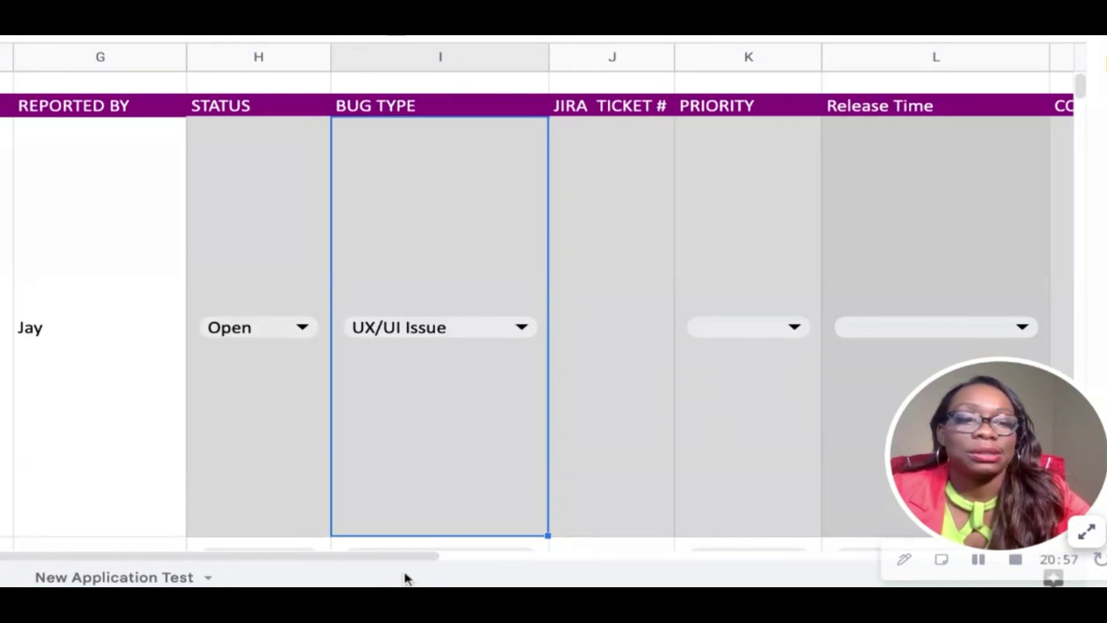
click(522, 328)
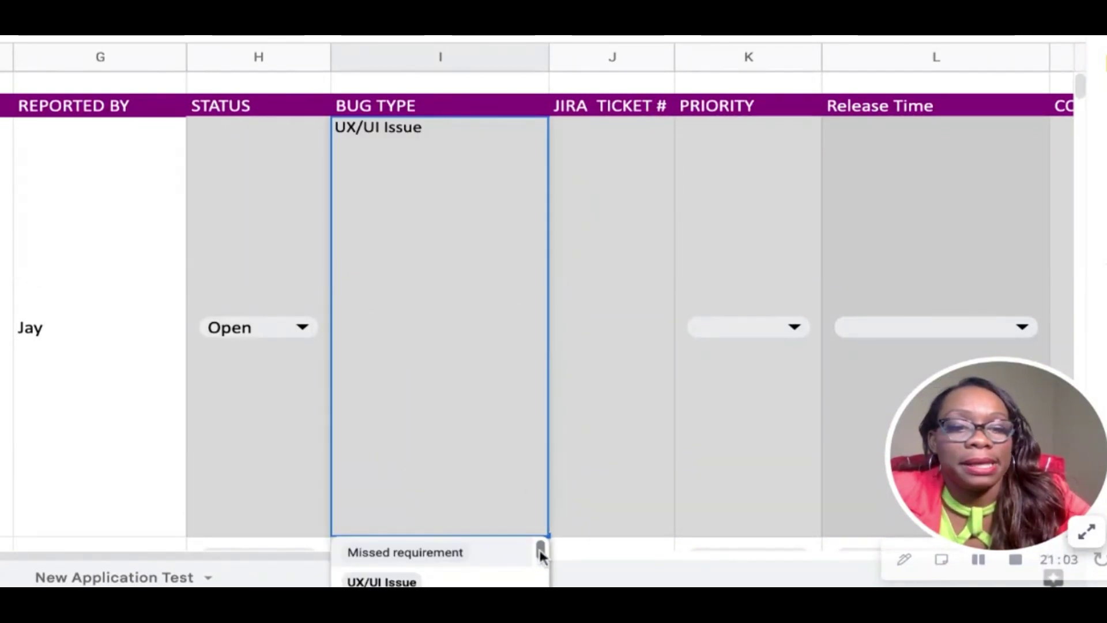
scroll(541, 553, down, 1)
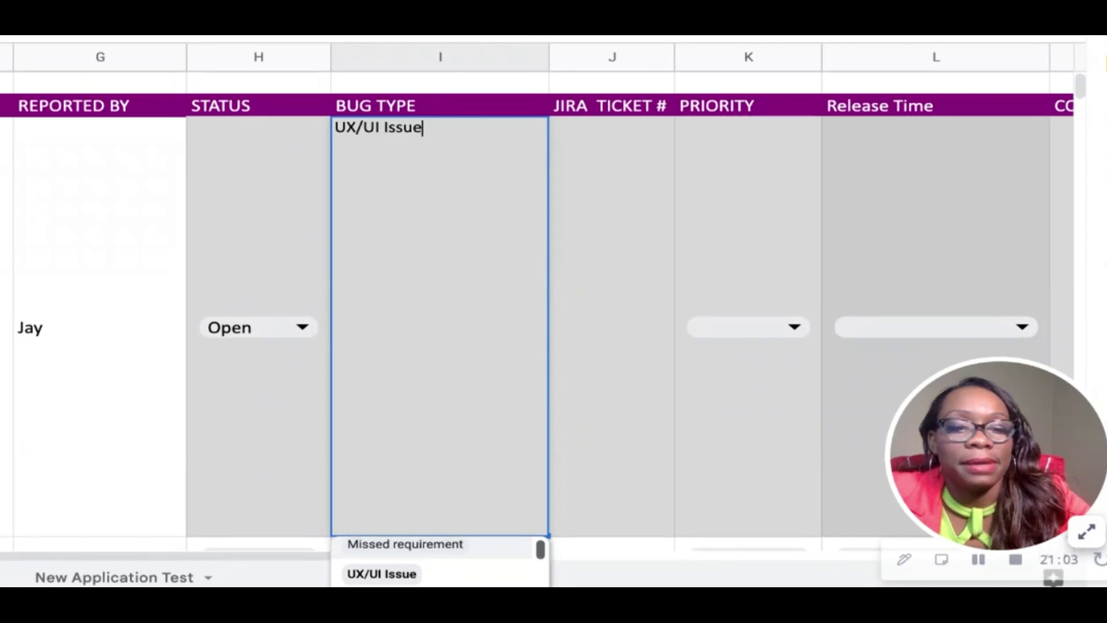
scroll(536, 552, down, 3)
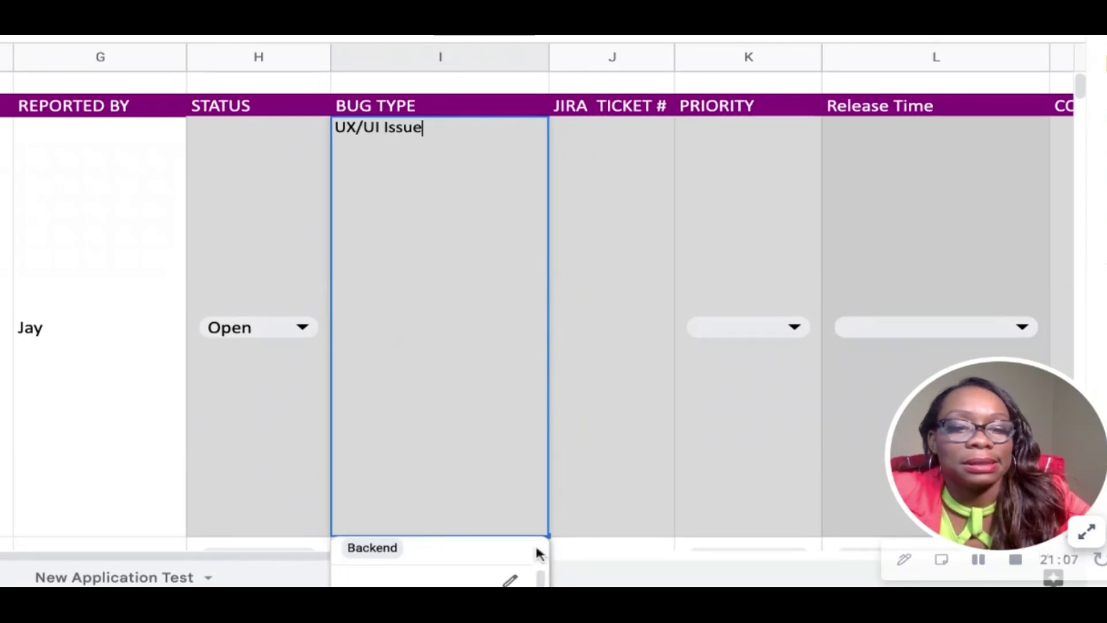
click(372, 558)
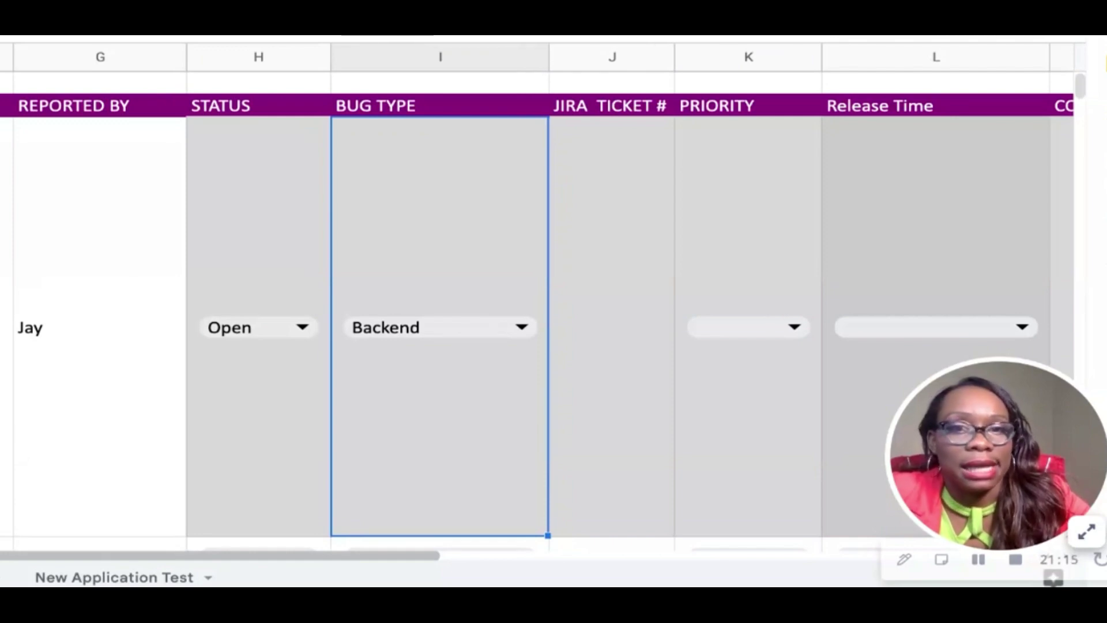
Set the bug type of the row 5 bug to Performance.
click(521, 327)
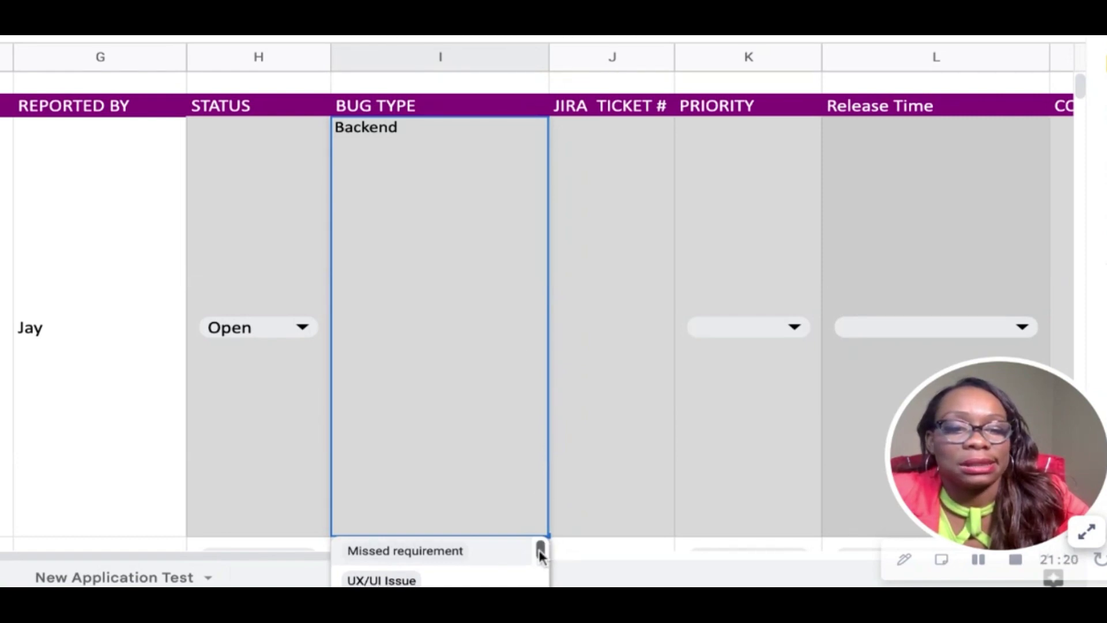
scroll(509, 584, up, 2)
scroll(509, 583, down, 1)
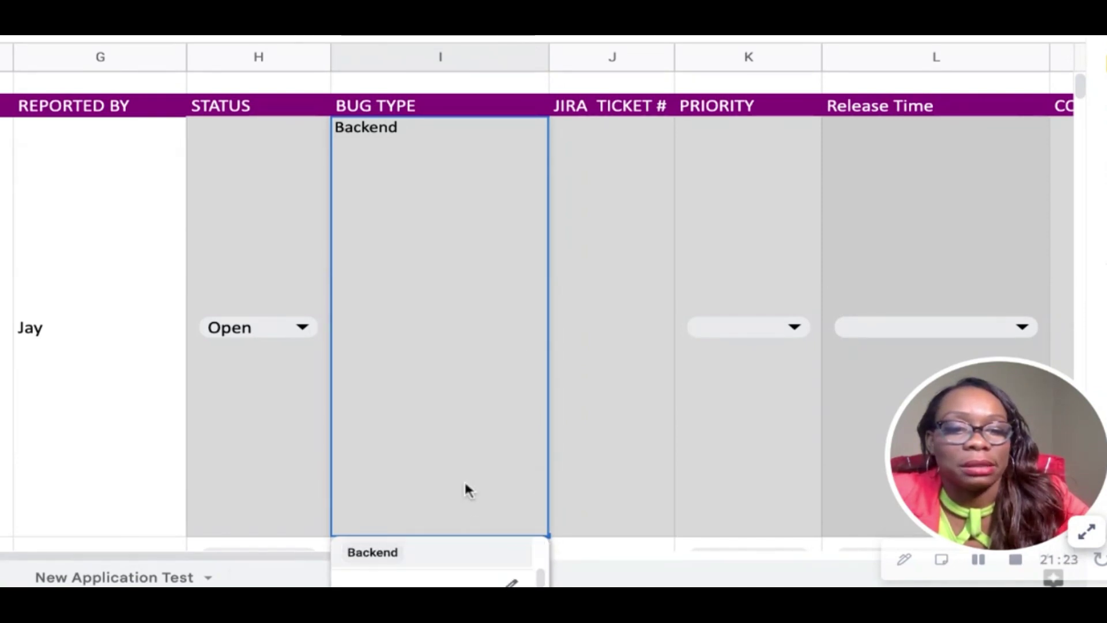
scroll(450, 548, up, 1)
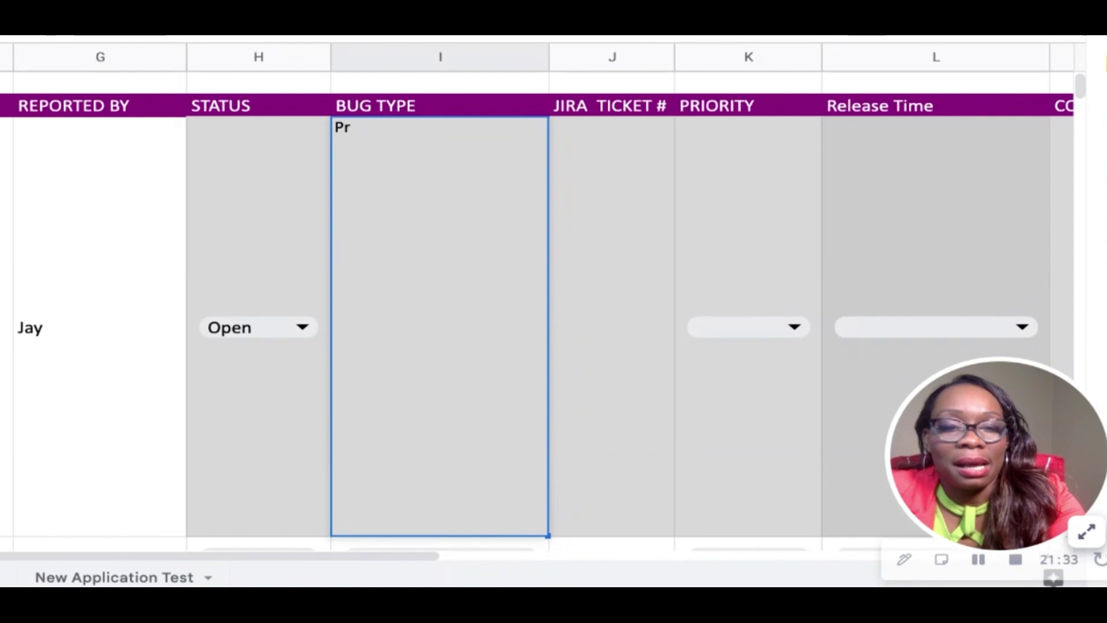
key(BackSpace)
text(orfec)
key(BackSpace)
text(r)
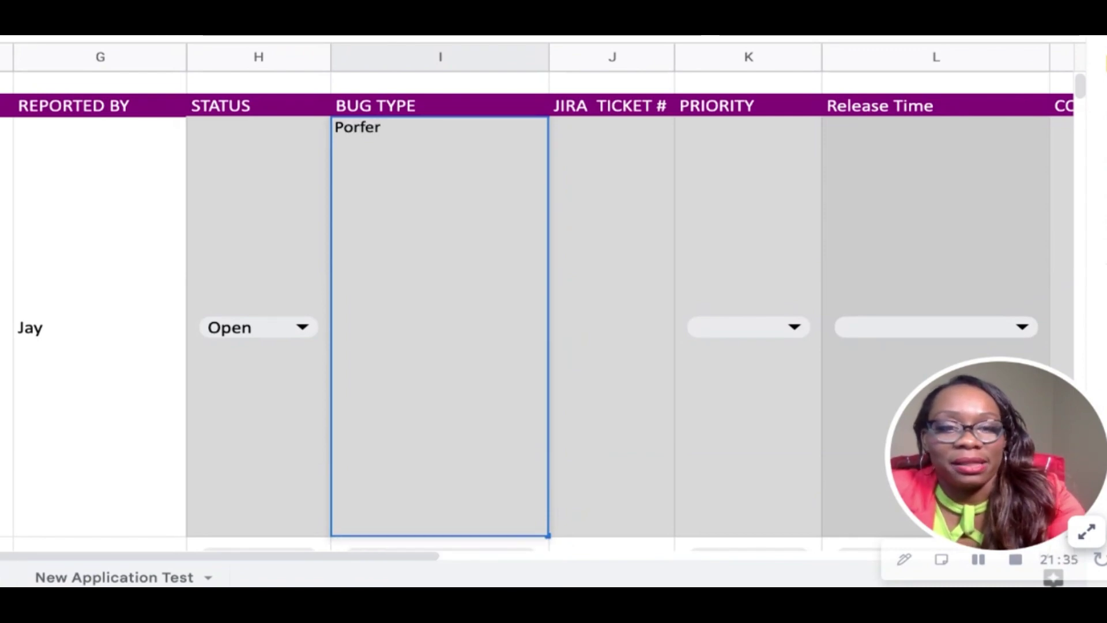
key(BackSpace)
key(BackSpace)
key(BackSpace)
key(BackSpace)
key(BackSpace)
text(erform)
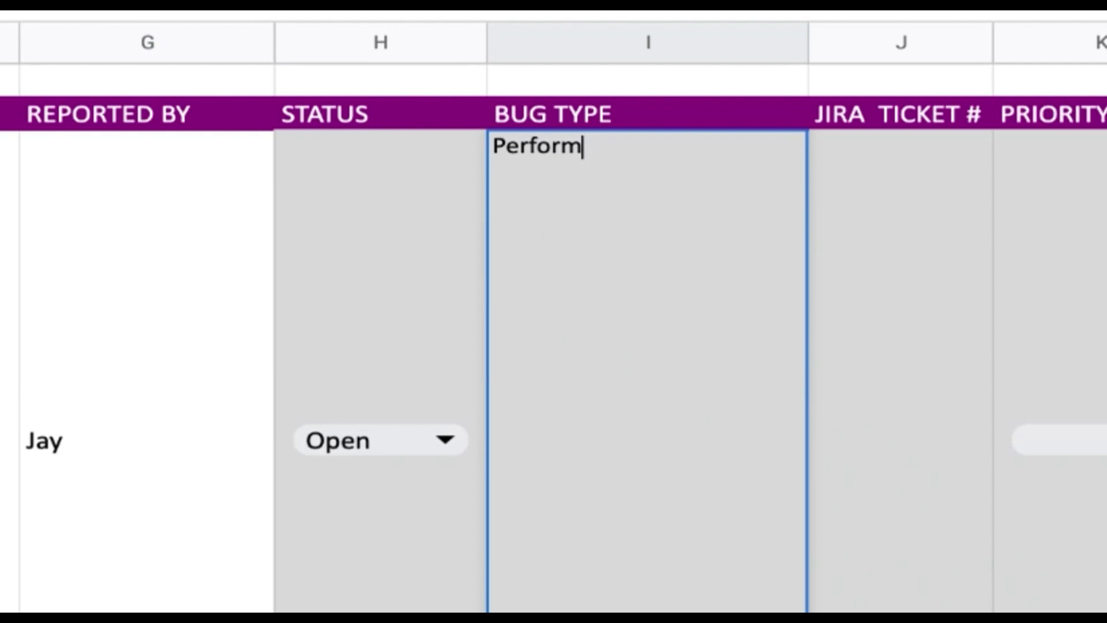
text(ance)
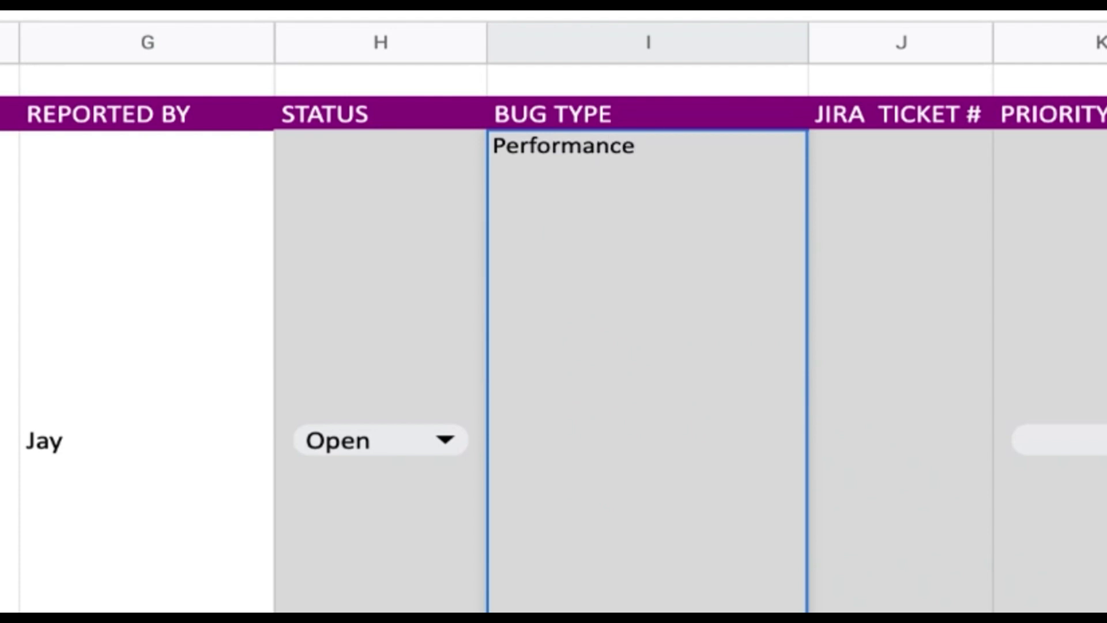
key(Return)
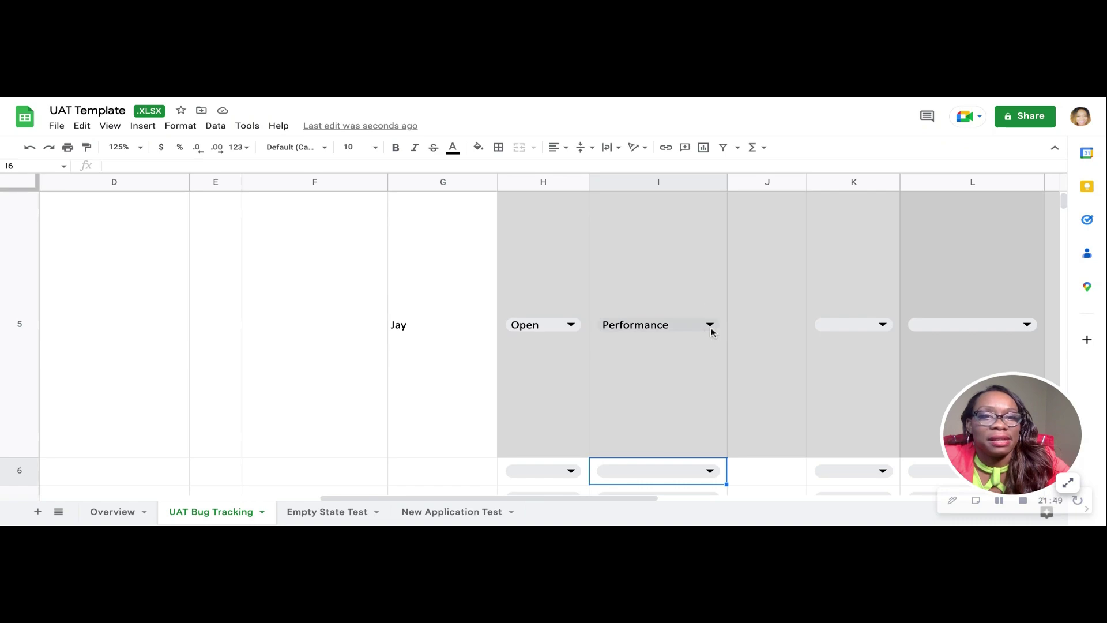
Examine the Jira Ticket #, Priority, Release Time and Comments columns, including the priority options in an empty bug row.
scroll(698, 297, up, 1)
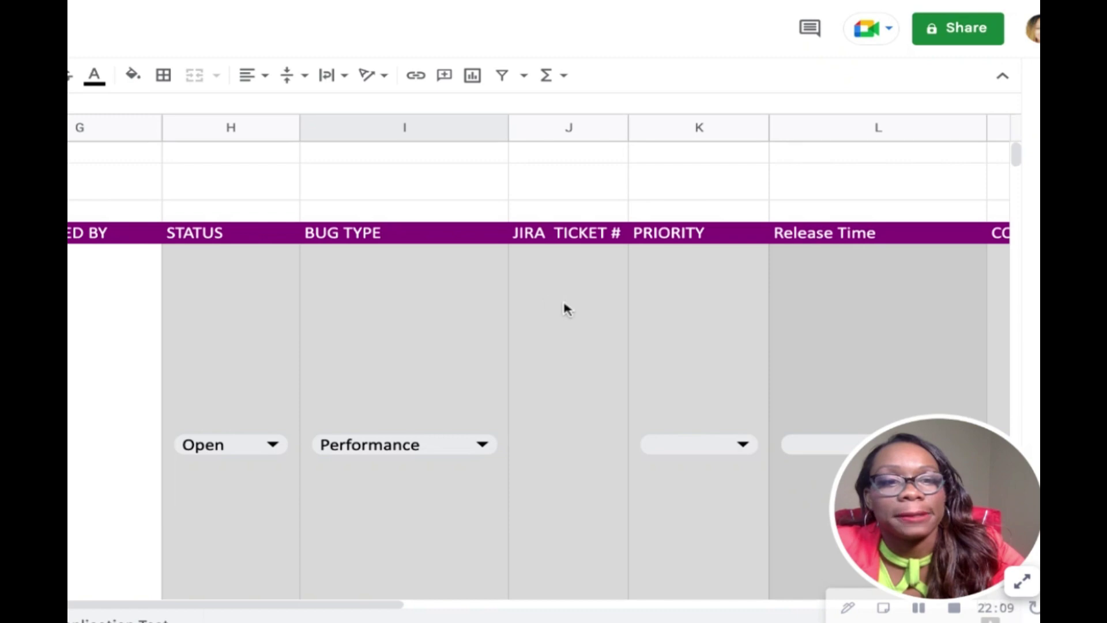
click(671, 351)
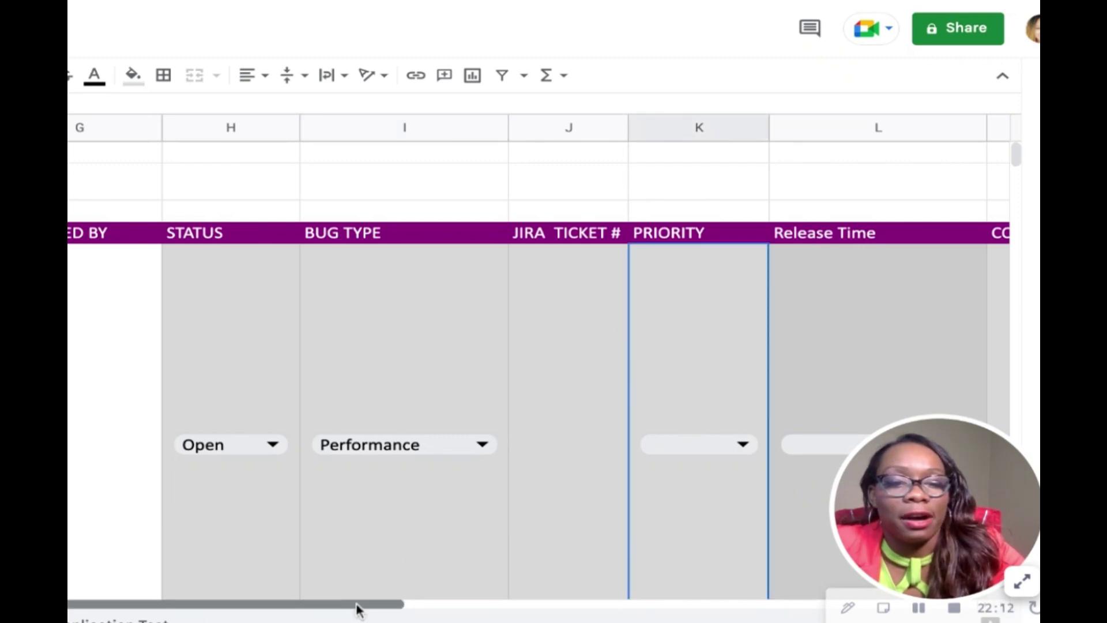
click(412, 609)
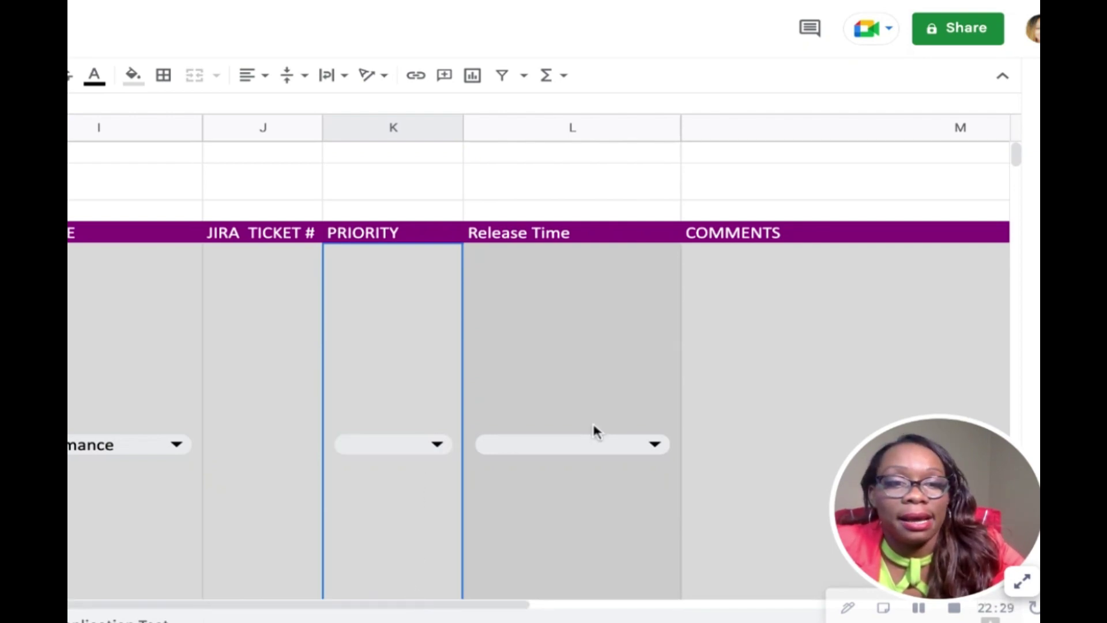
scroll(592, 427, down, 5)
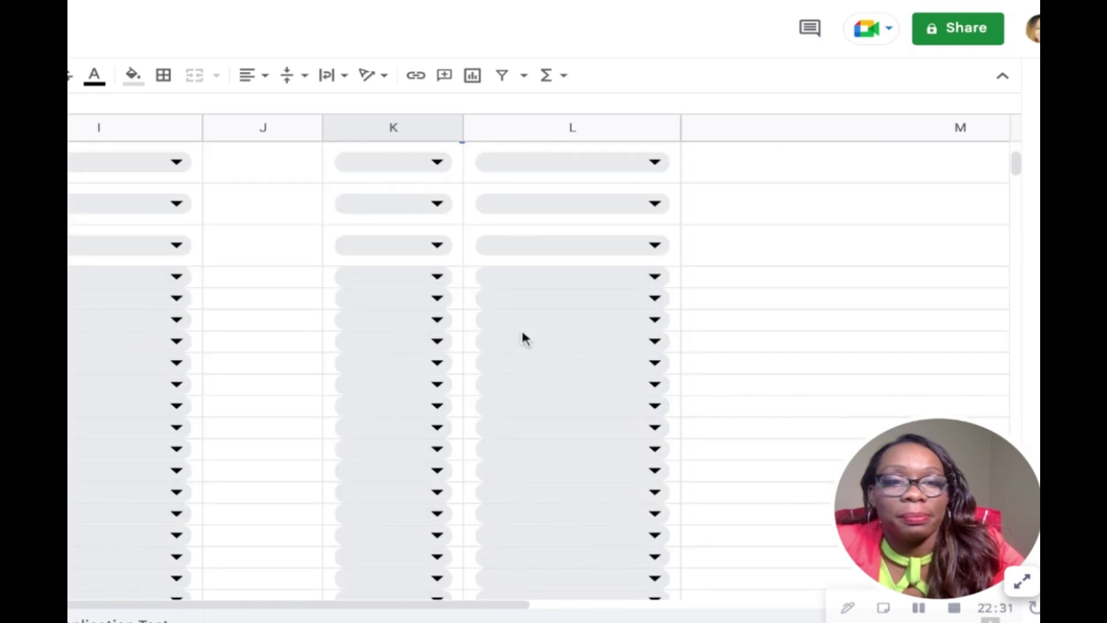
scroll(521, 336, up, 5)
scroll(571, 283, down, 5)
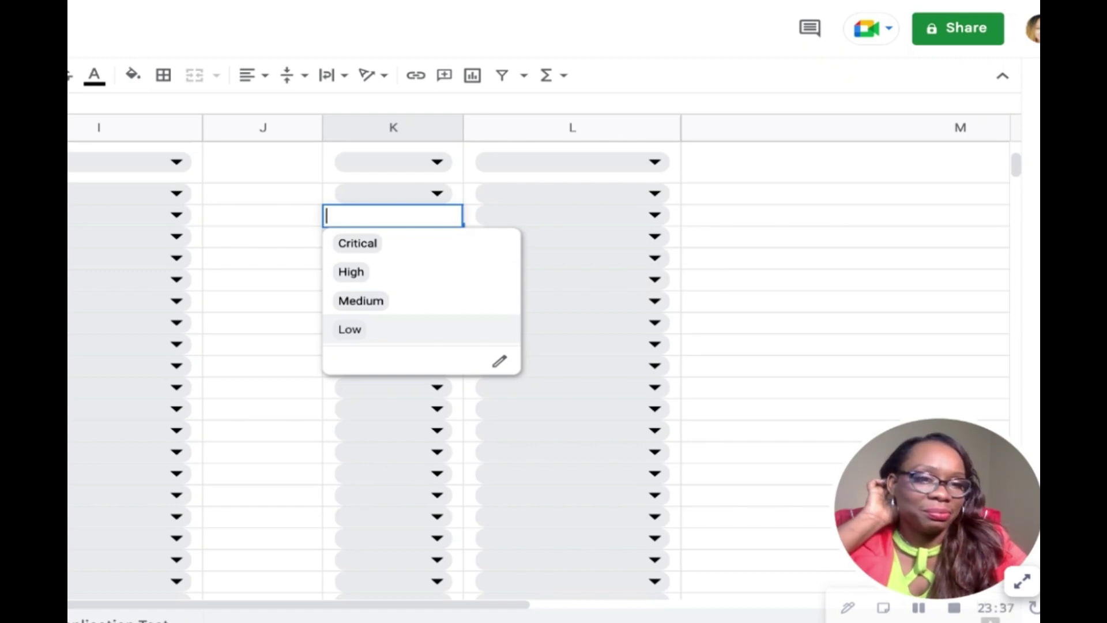
click(845, 258)
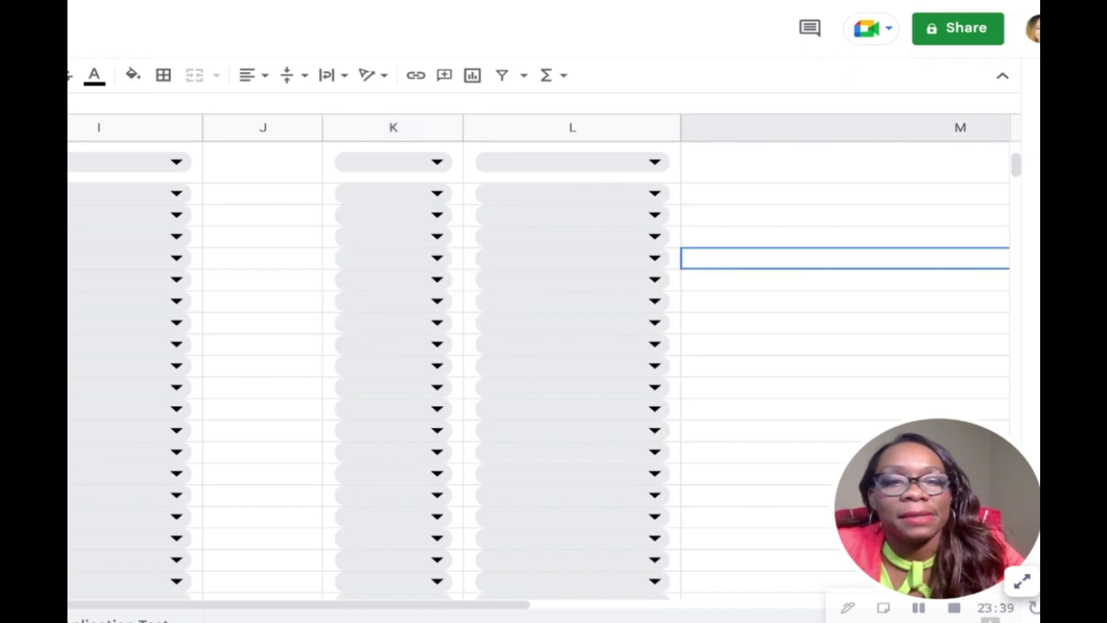
Check the release time and priority options for the row 5 bug and select its Comments cell.
scroll(539, 346, up, 5)
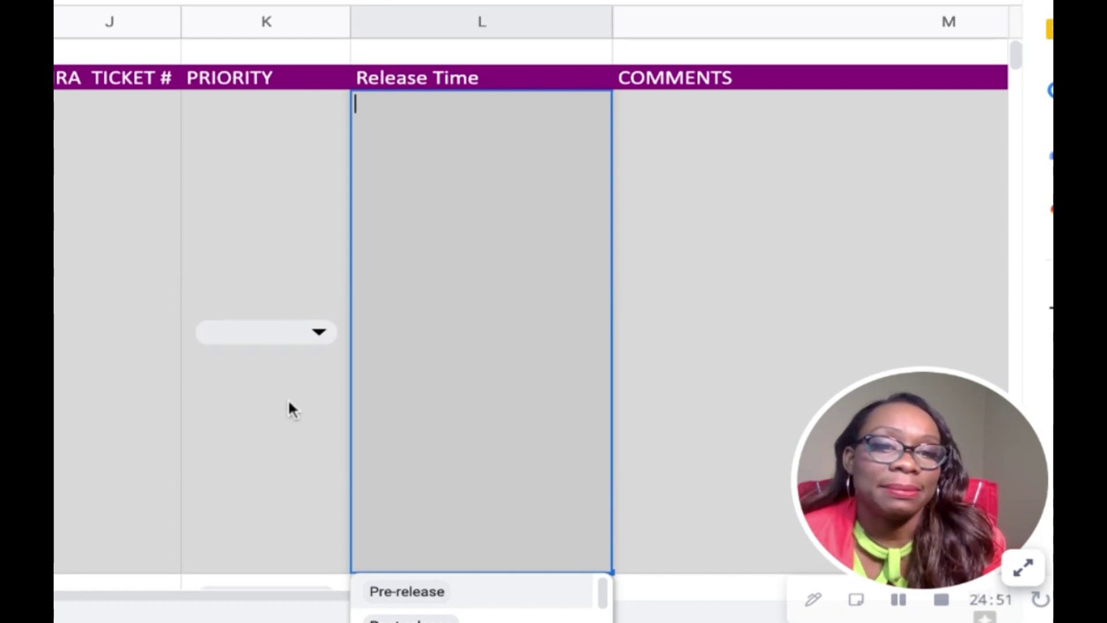
double_click(310, 338)
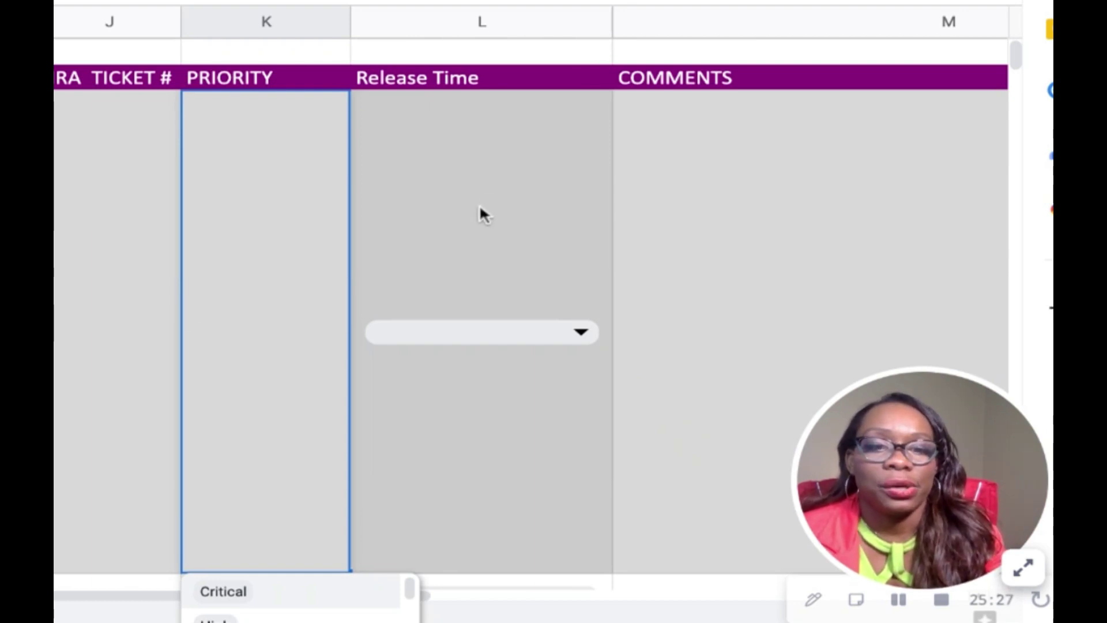
click(682, 161)
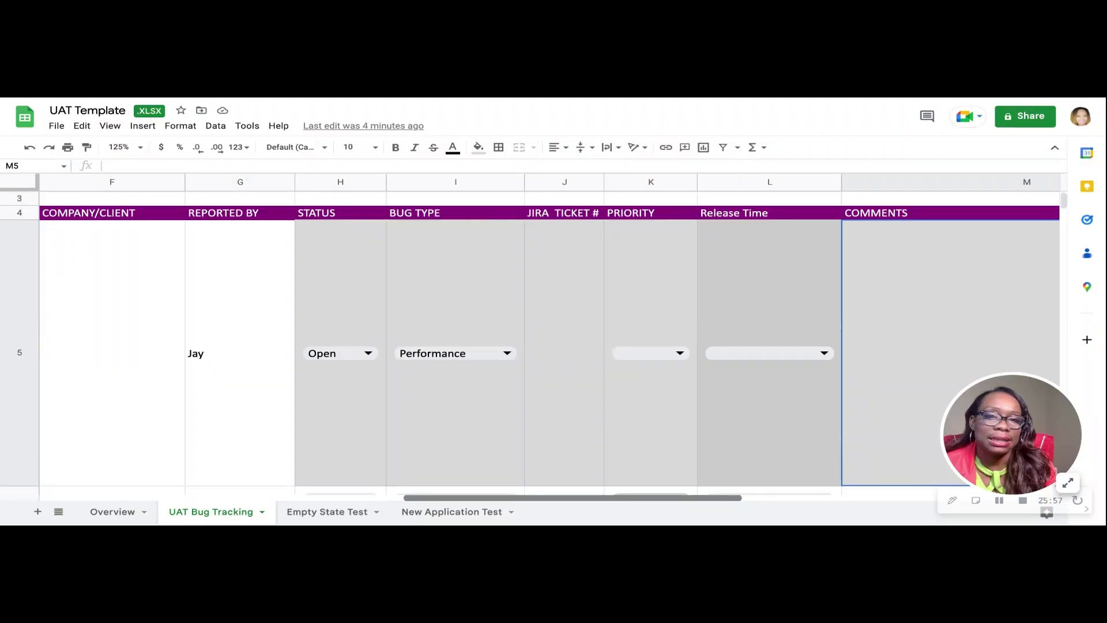
View the New Application Test and Overview sheets, and review the row 5 bug entry across the UAT Bug Tracking columns.
click(511, 507)
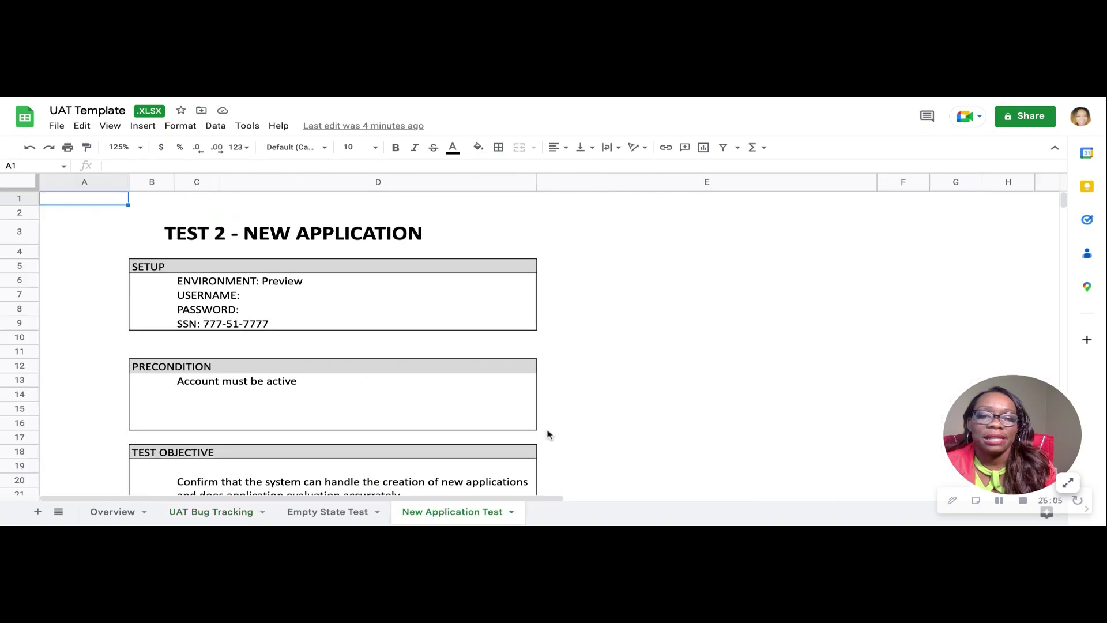
click(128, 514)
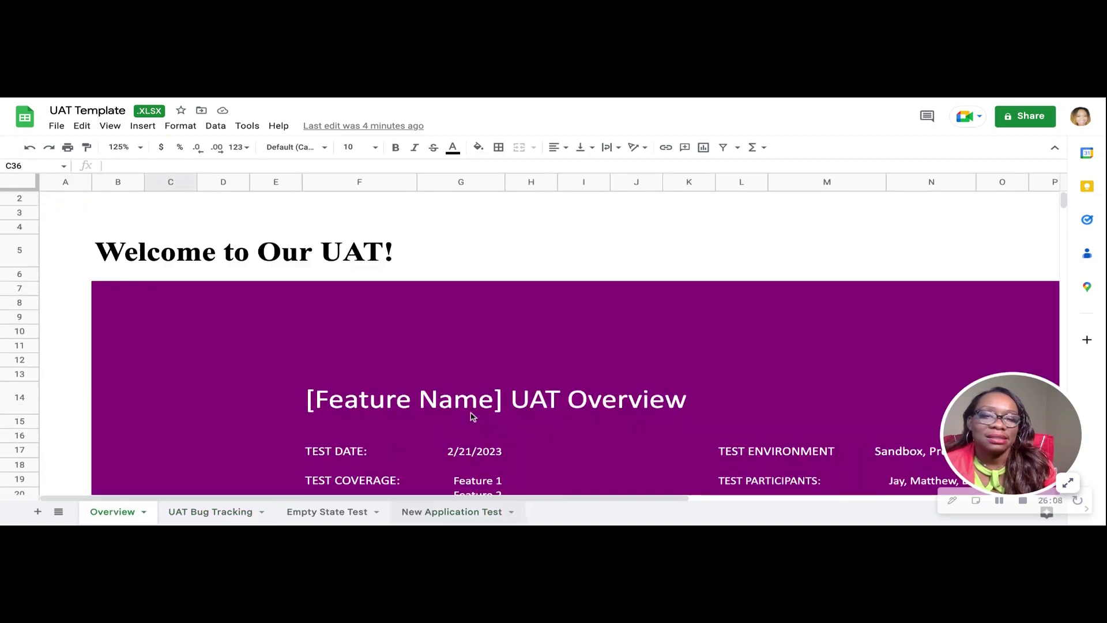
click(227, 513)
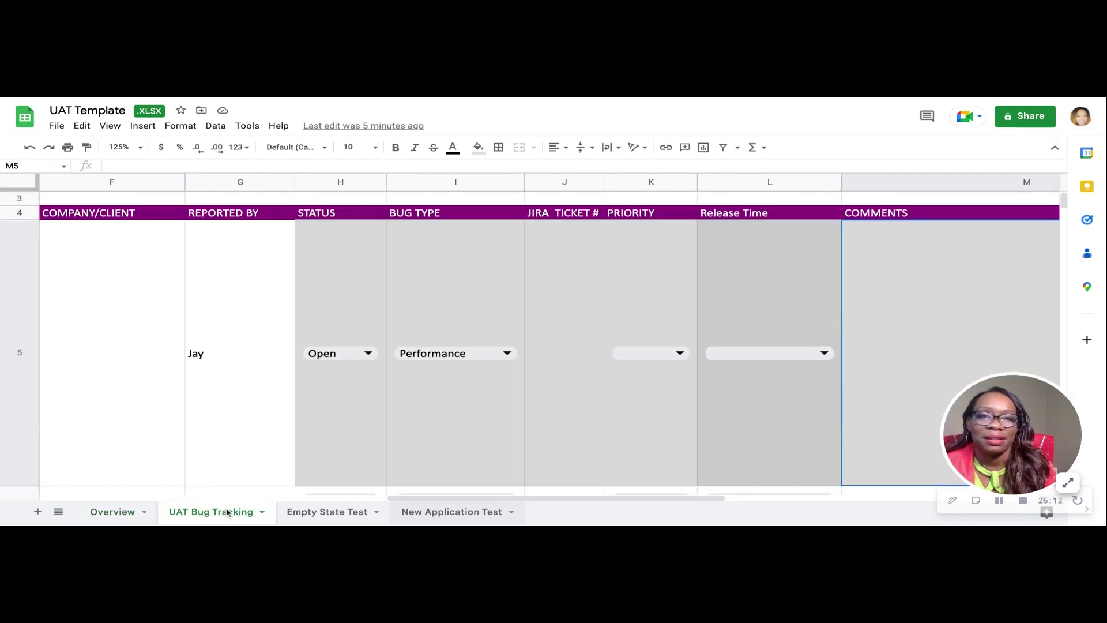
drag(457, 496, 370, 498)
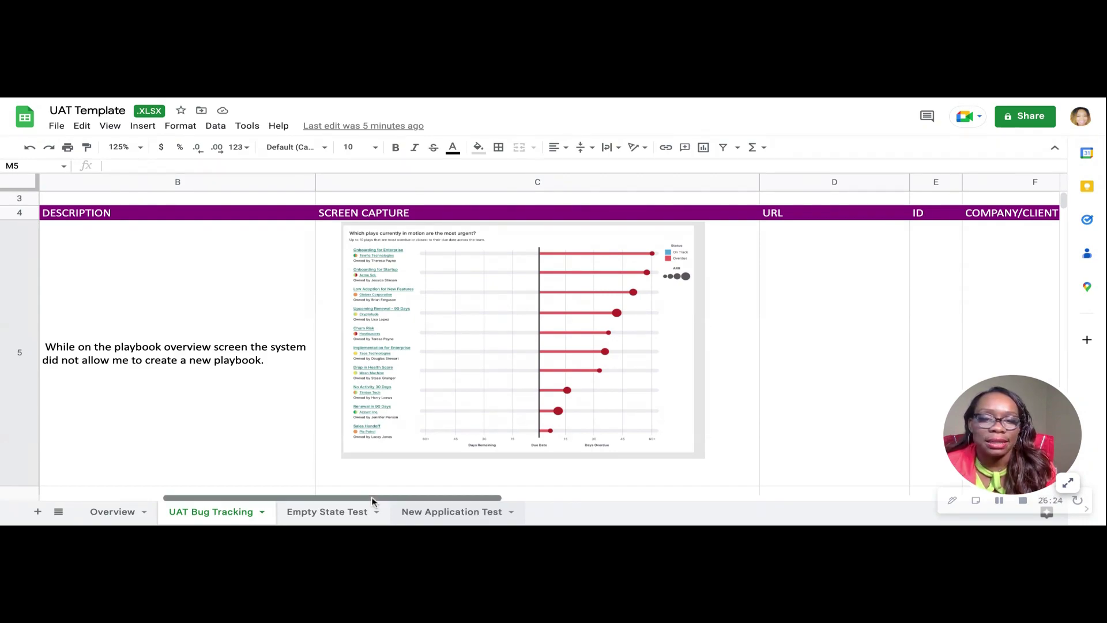
click(660, 500)
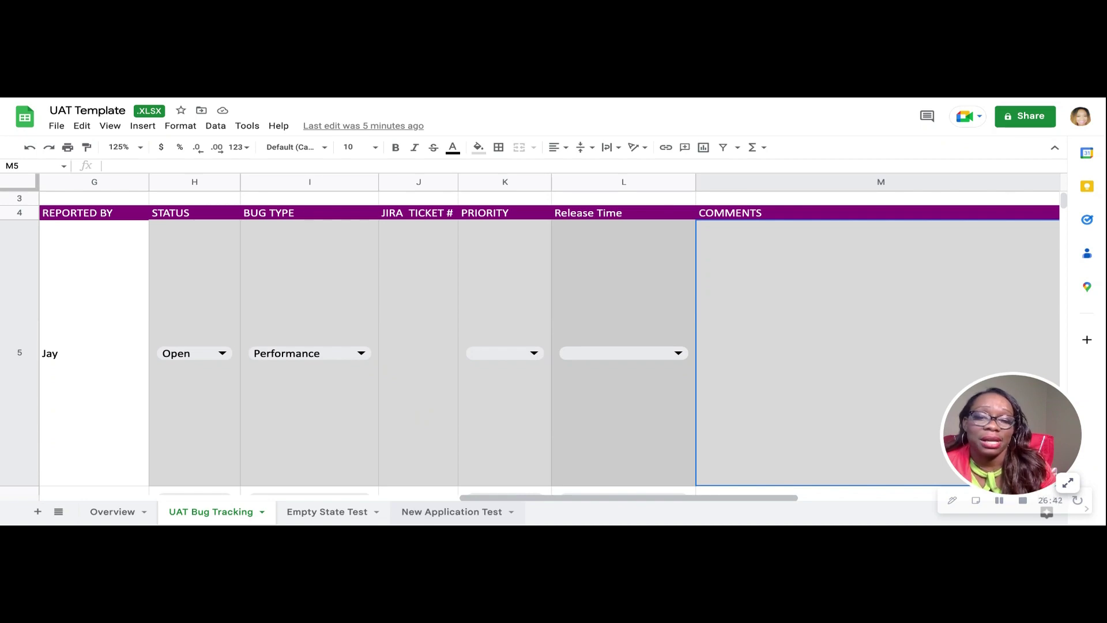
Open the Overview sheet and look through its test date, coverage, environment, participants and coordinator details.
click(118, 512)
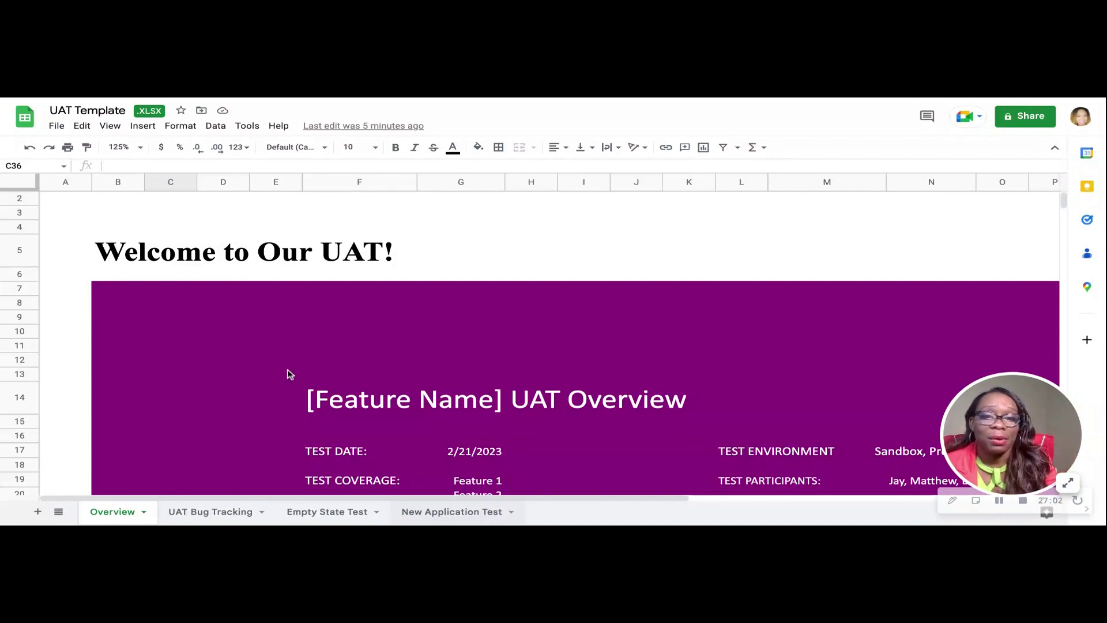
scroll(289, 373, down, 8)
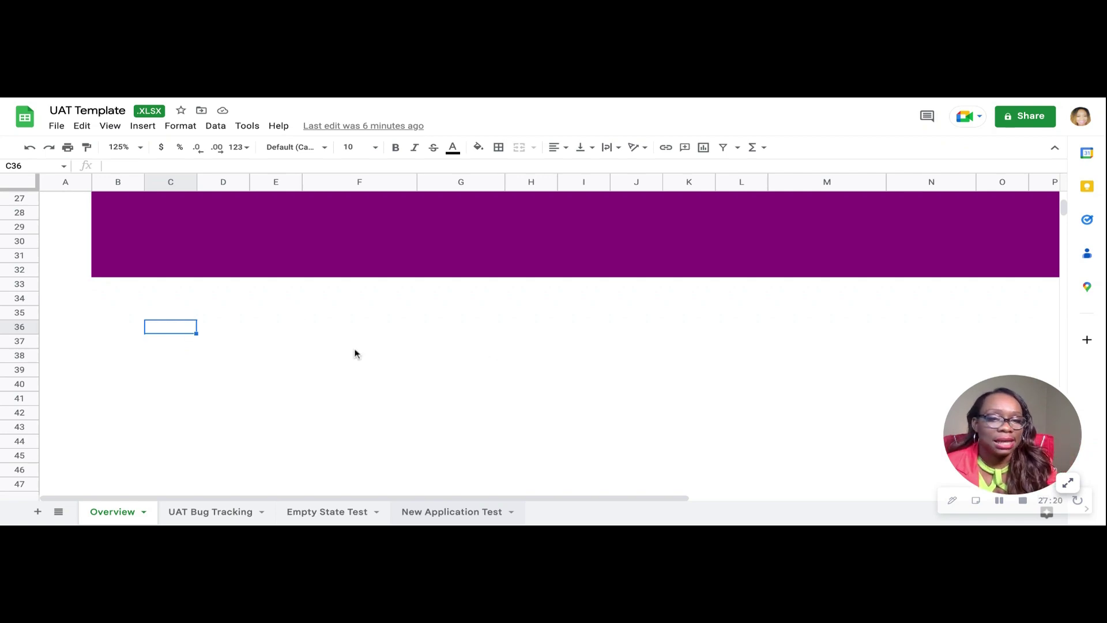
scroll(606, 357, up, 1)
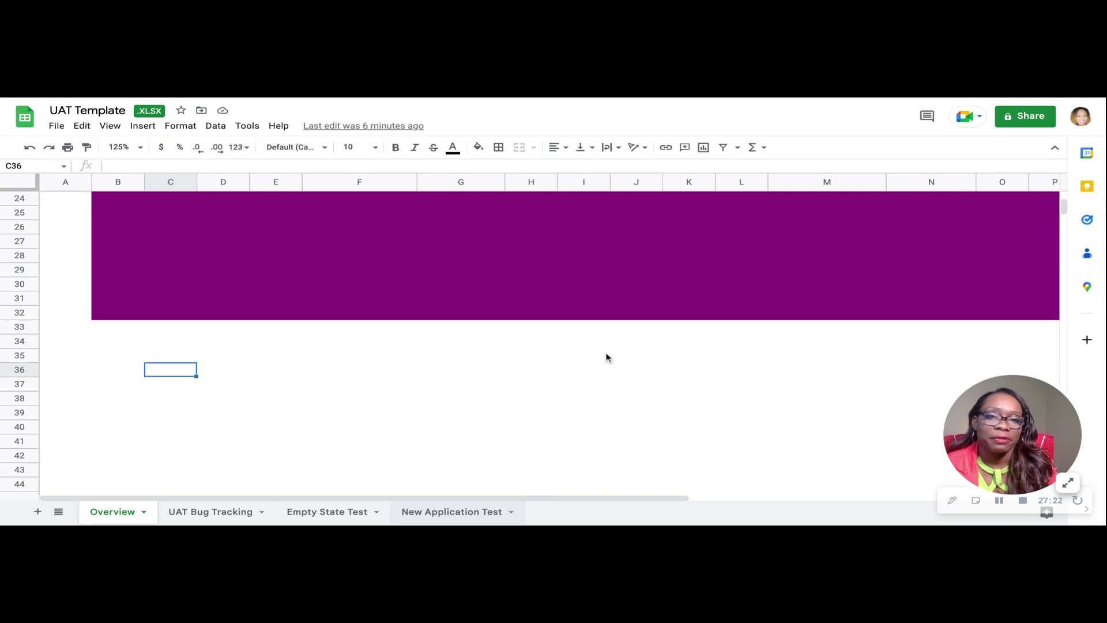
scroll(606, 358, up, 8)
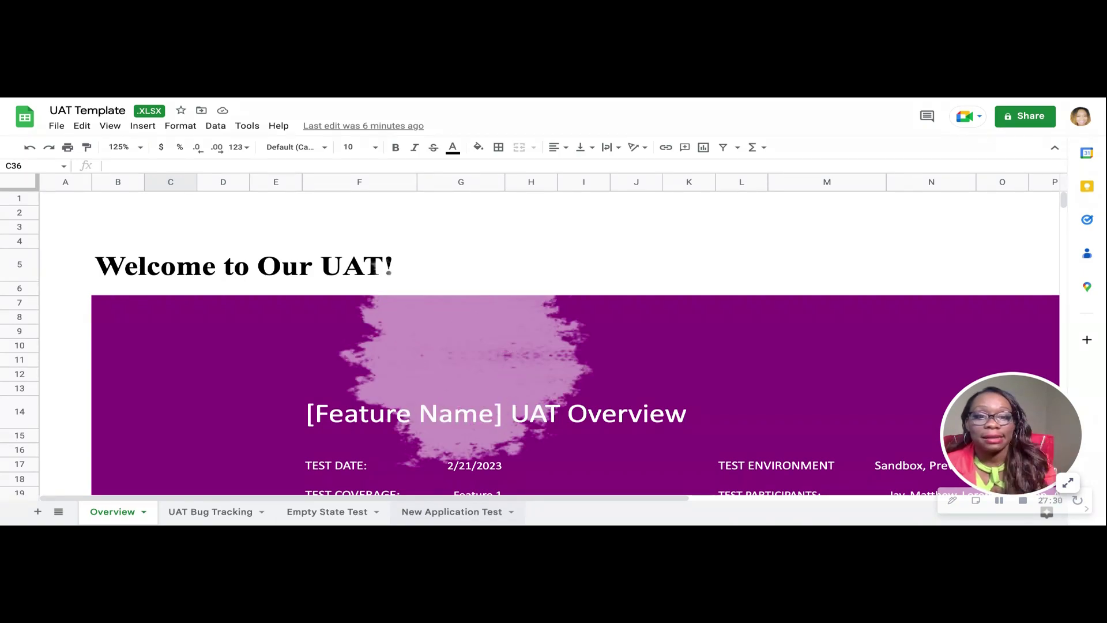
scroll(548, 346, down, 1)
scroll(548, 346, down, 5)
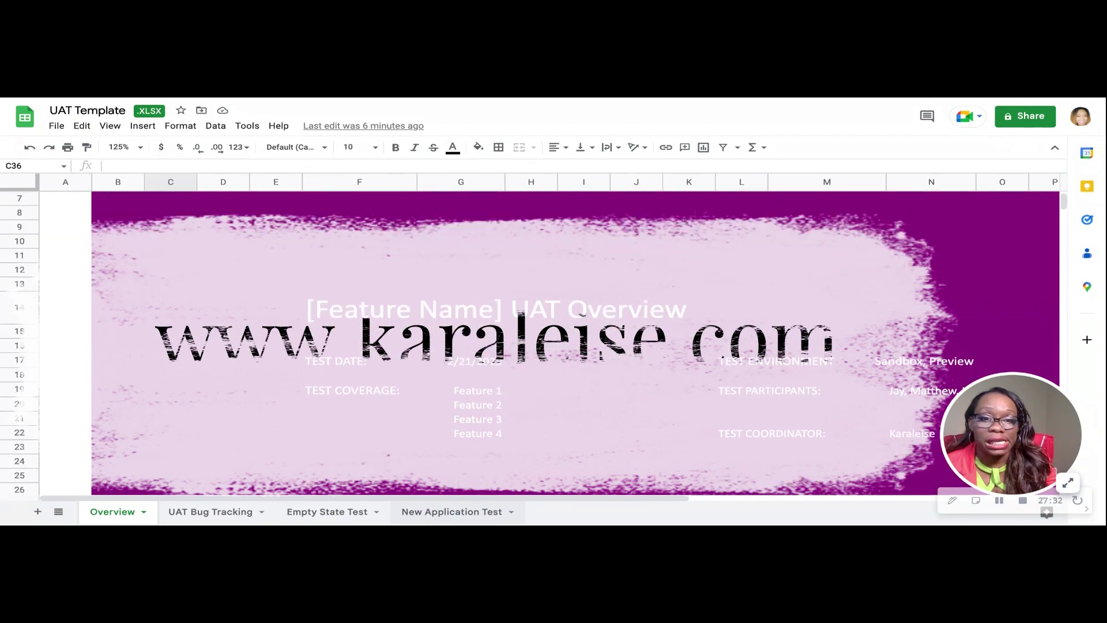
scroll(548, 346, down, 6)
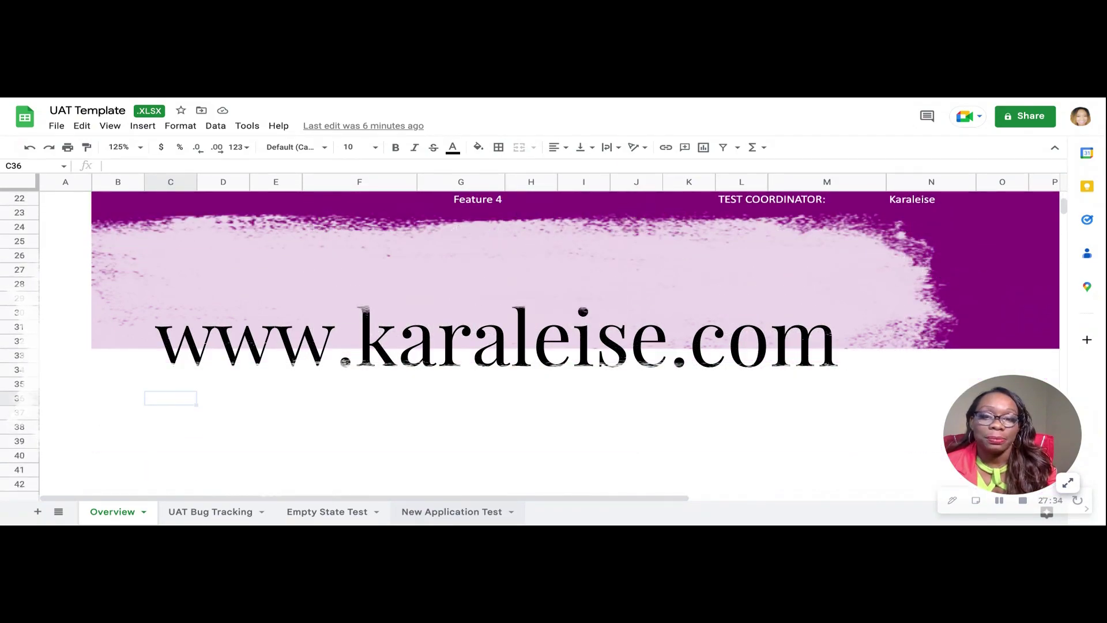
scroll(548, 346, down, 1)
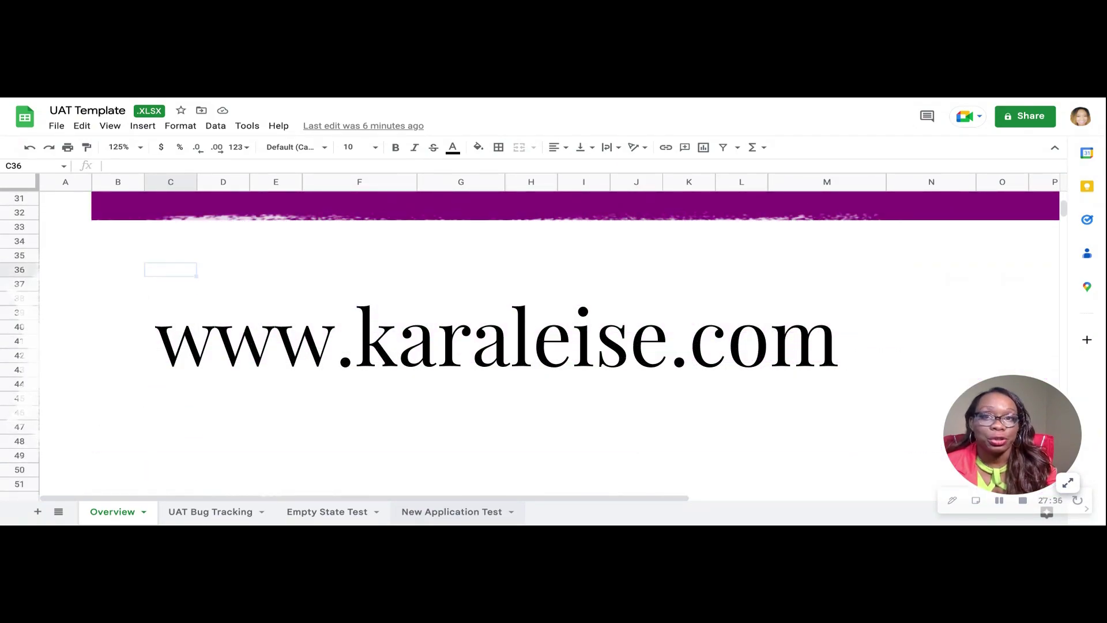
scroll(548, 346, up, 10)
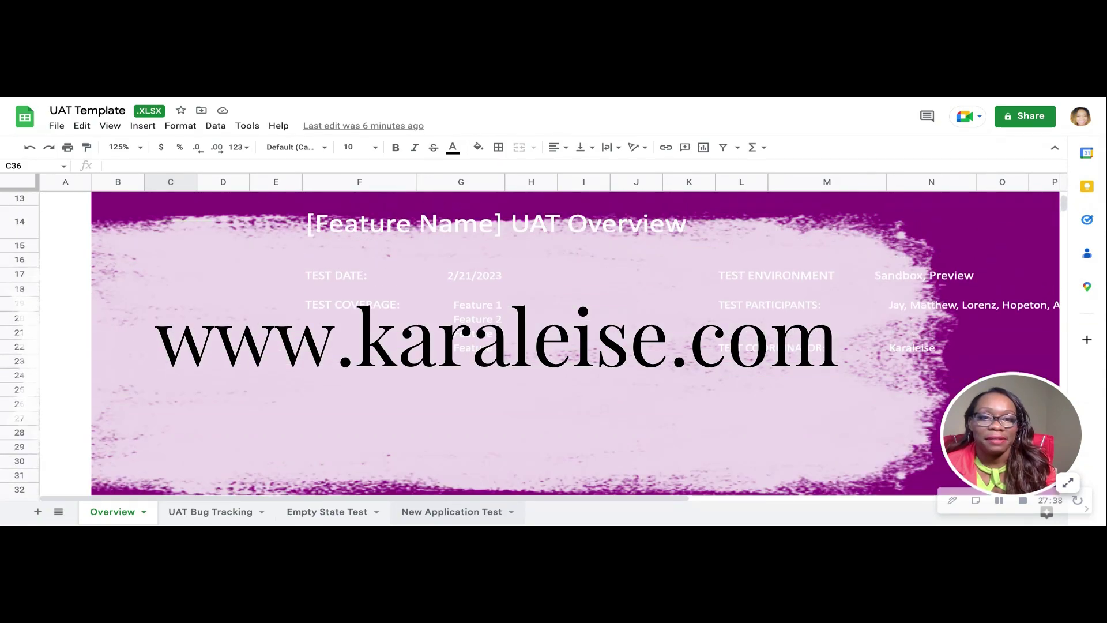
scroll(548, 346, up, 2)
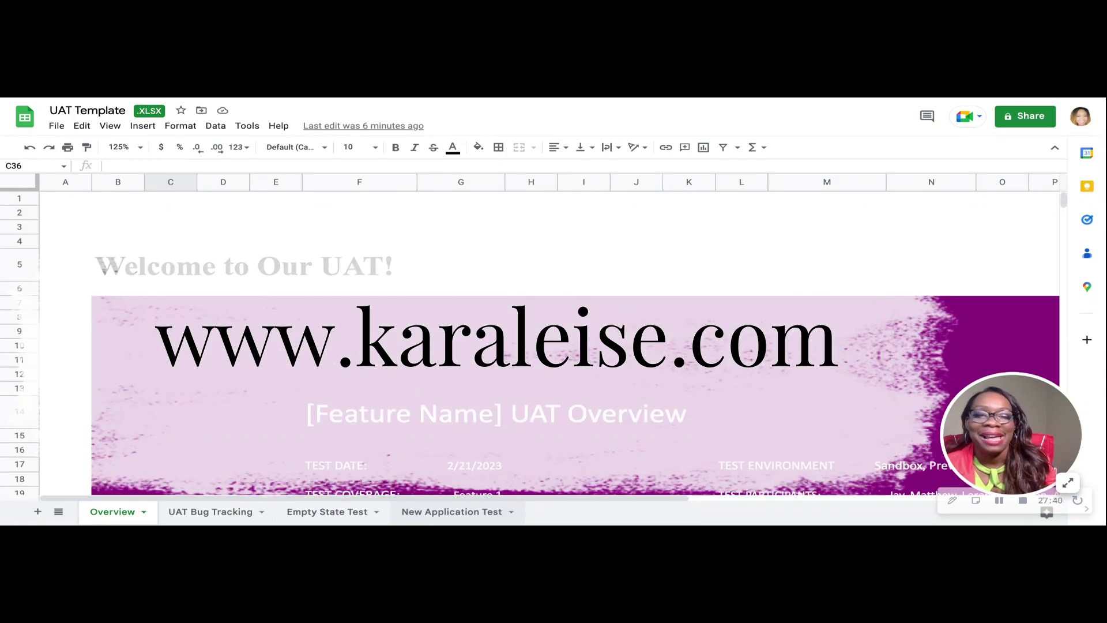